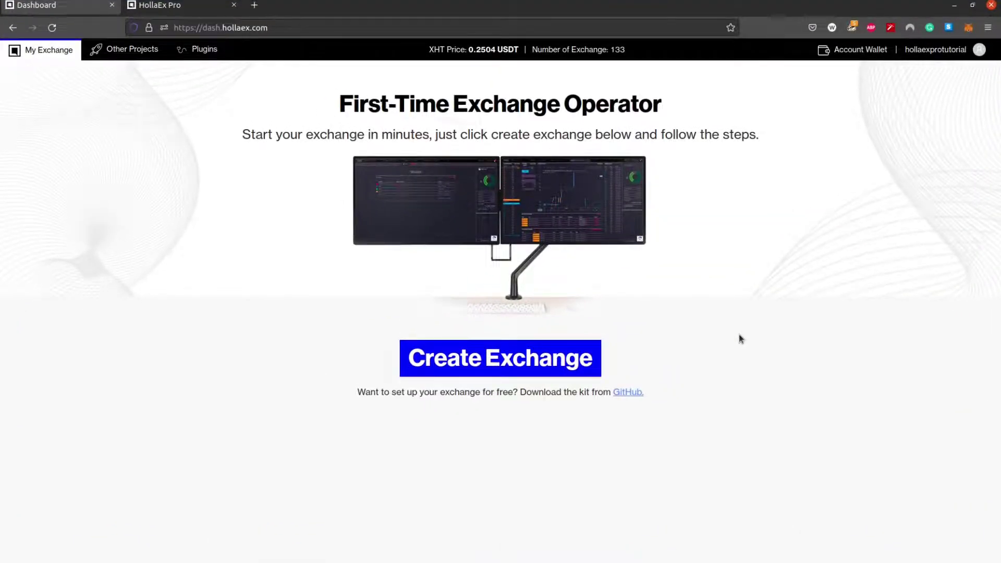
Start a new exchange named ProTutorialExchange
left_click(597, 370)
left_click(540, 329)
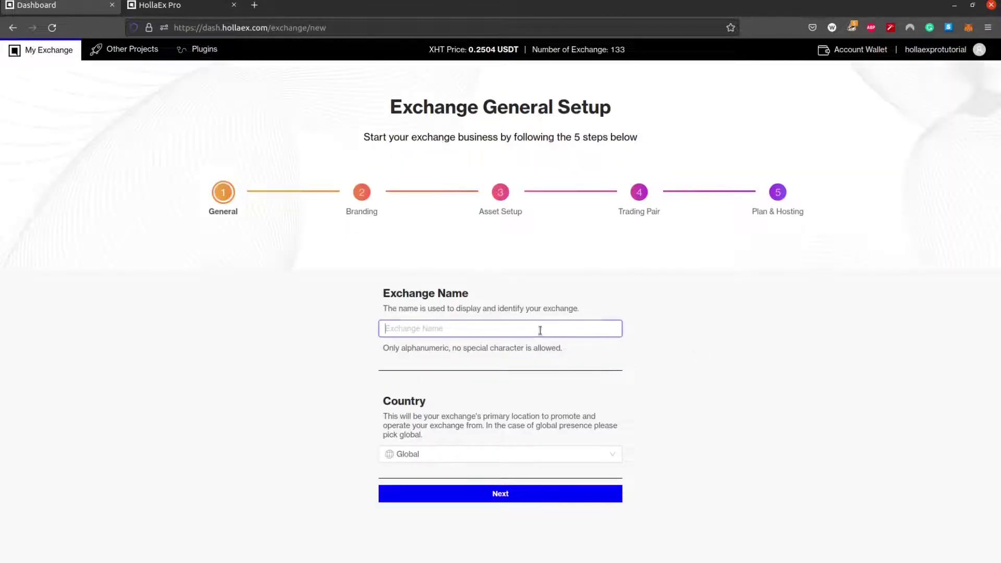
type("ProTutorialExchange")
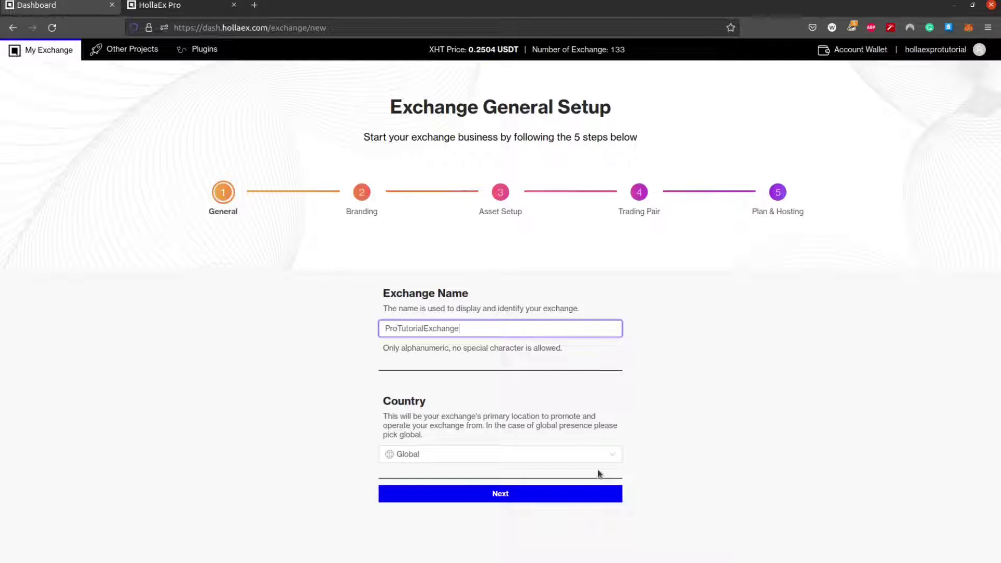
left_click(610, 495)
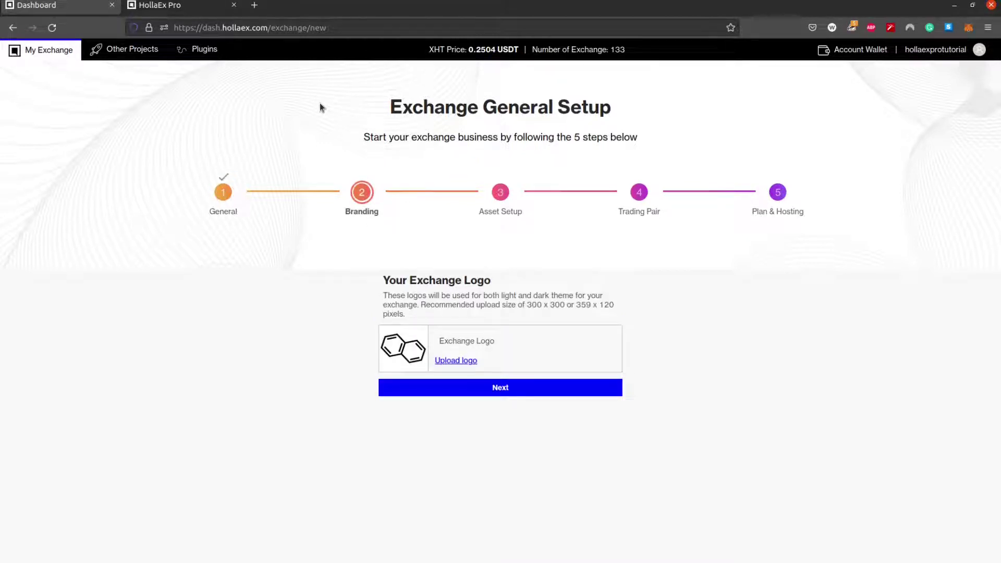
Keep default branding, assets and trading pairs, and pick the Crypto Pro cloud plan
left_click(511, 388)
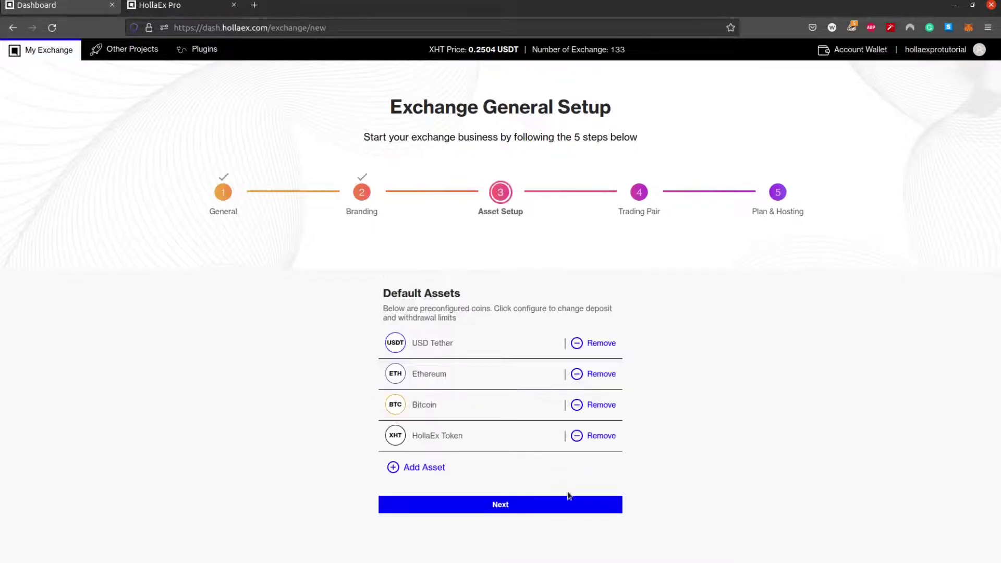
left_click(569, 496)
left_click(552, 472)
scroll(552, 472, "down", 2)
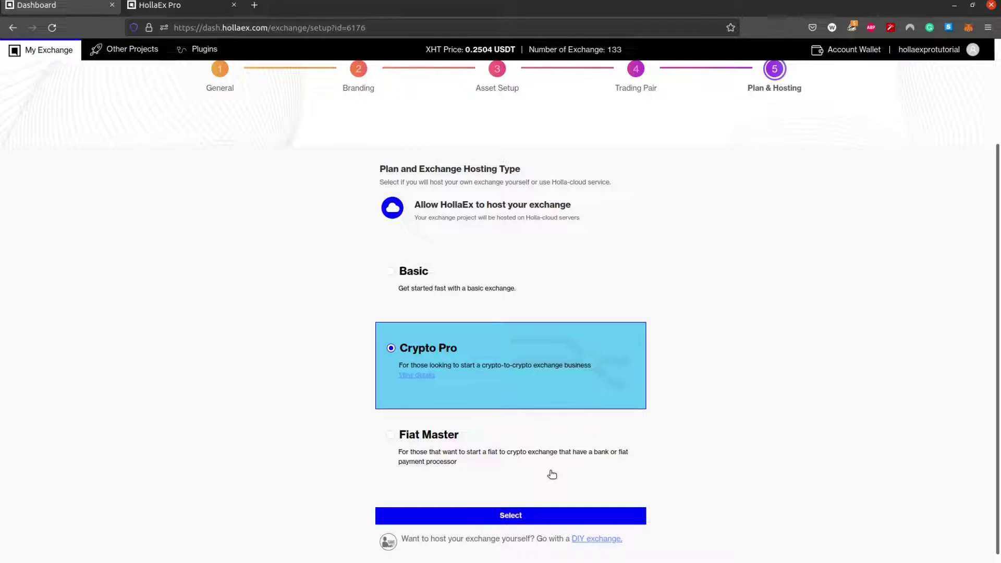
scroll(552, 474, "down", 1)
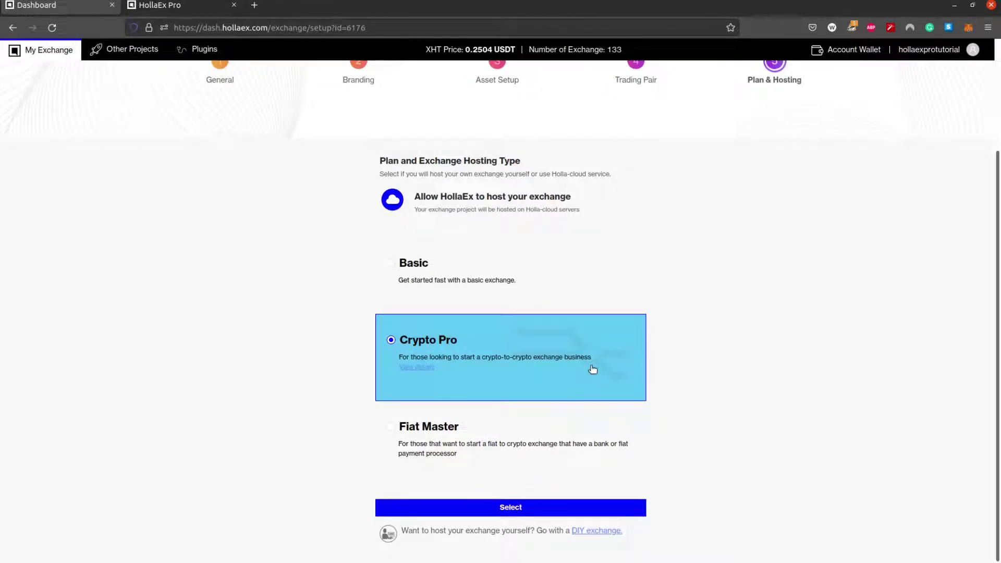
left_click(633, 506)
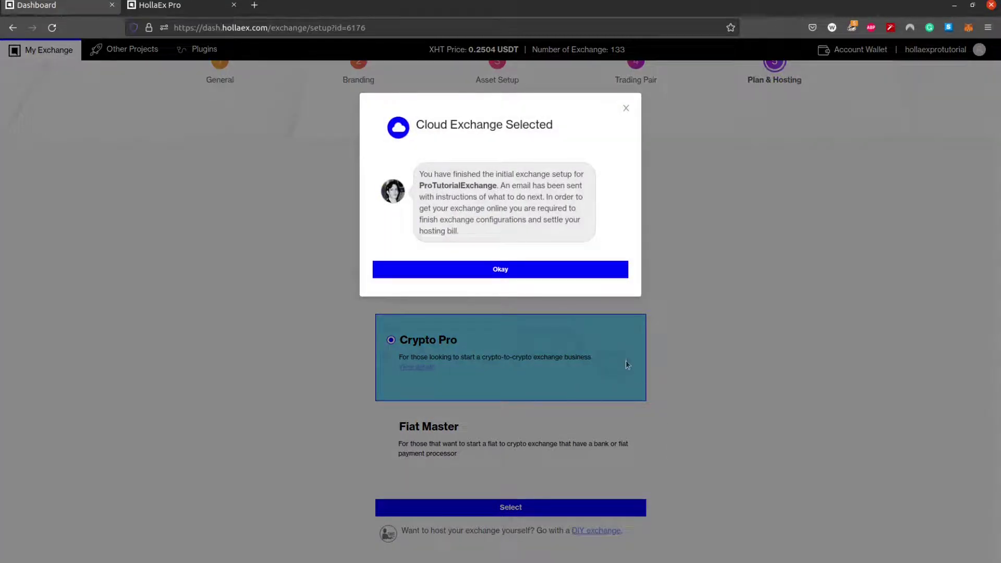
On the billing page, review the cloud plan details, then go to Hosting
left_click(572, 275)
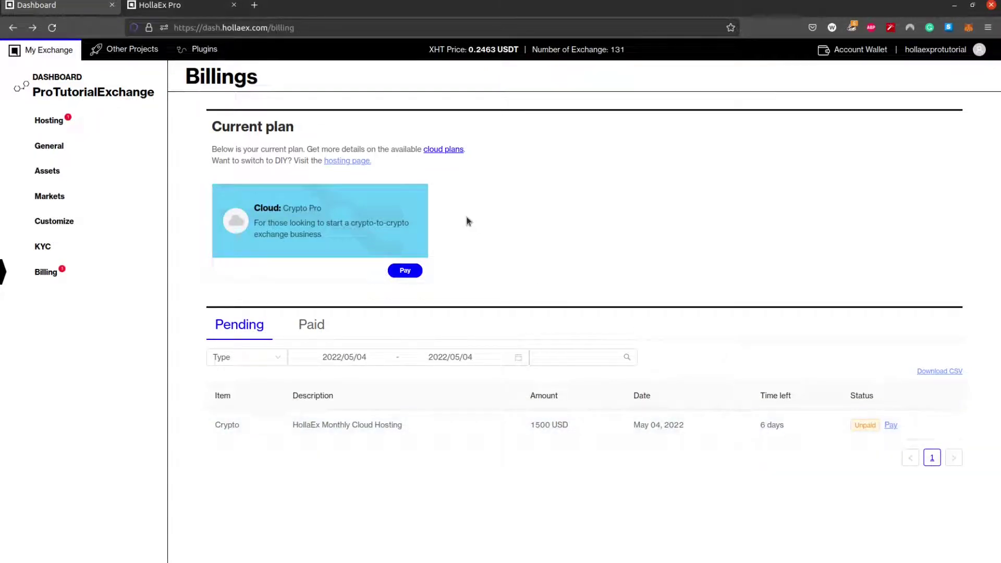
left_click(443, 149)
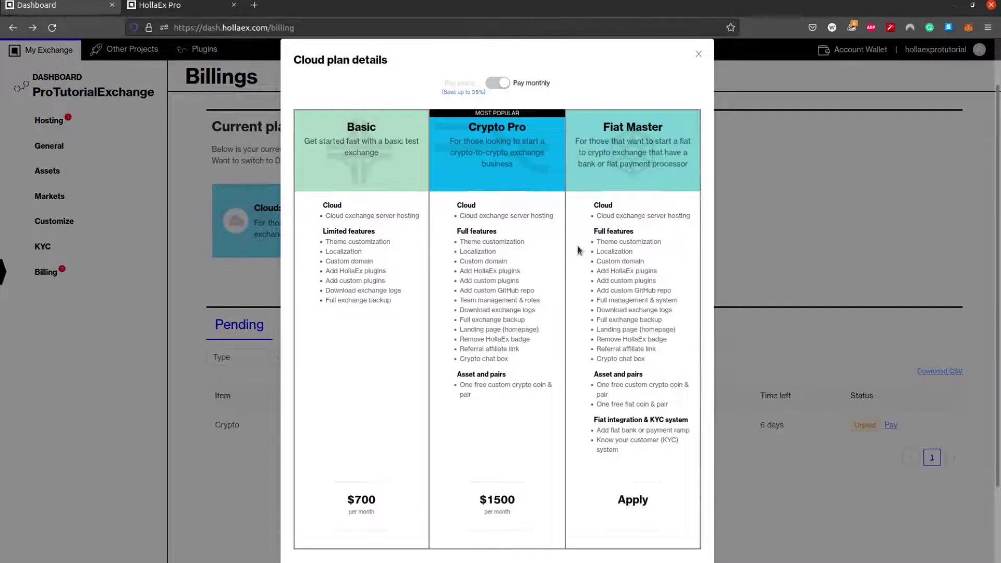
scroll(582, 277, "down", 3)
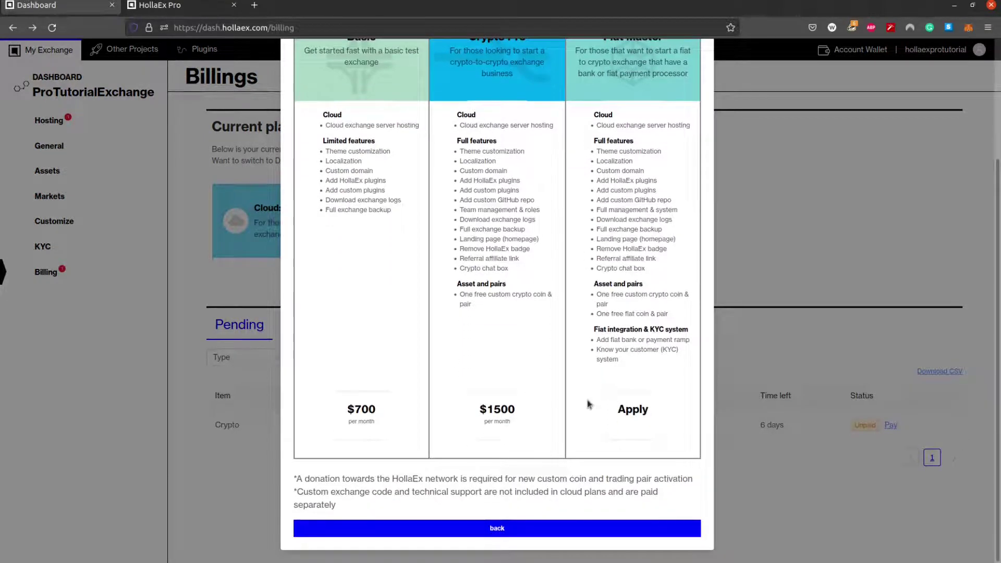
left_click(576, 527)
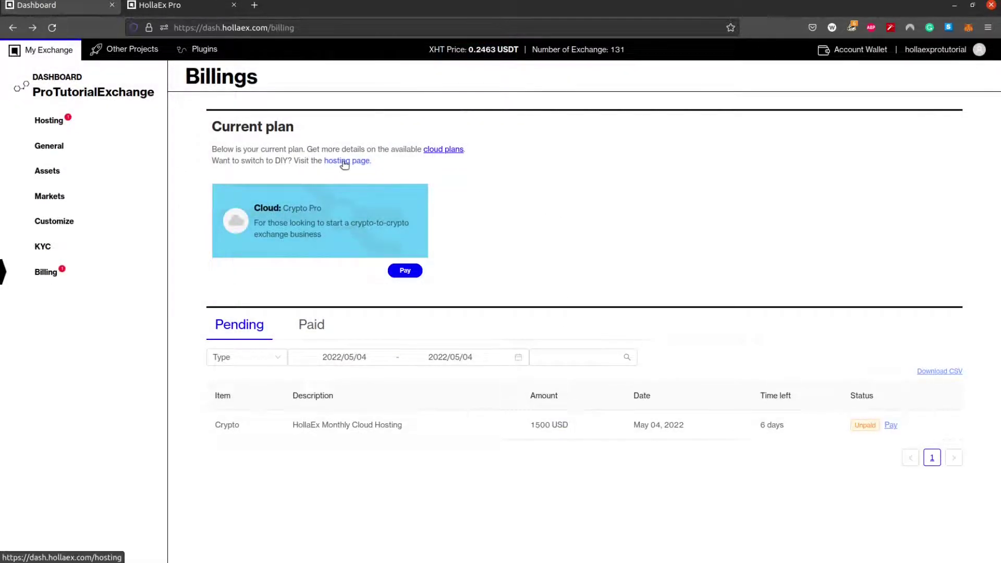
left_click(345, 162)
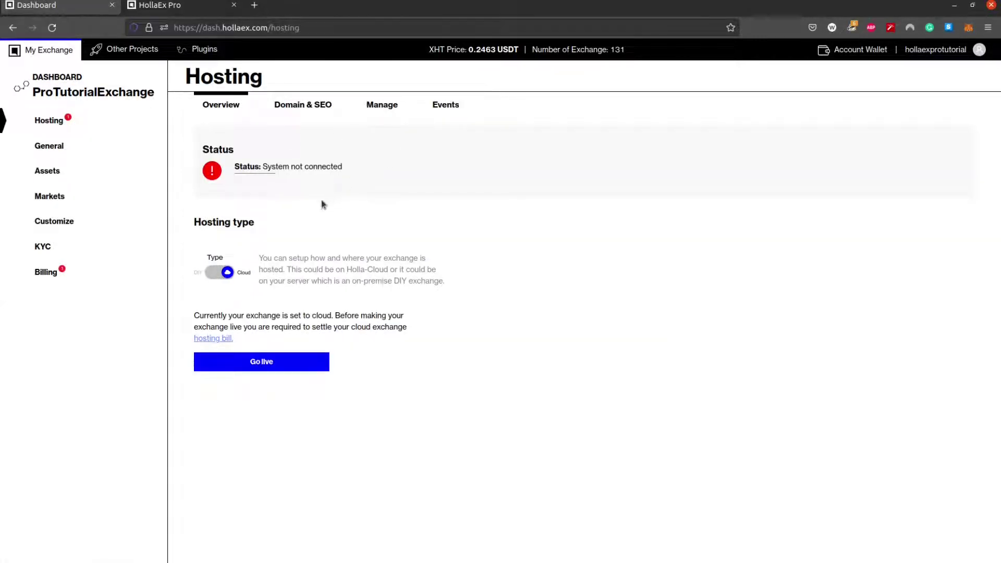
Switch hosting type to DIY and back to Cloud, then begin going live
left_click(222, 272)
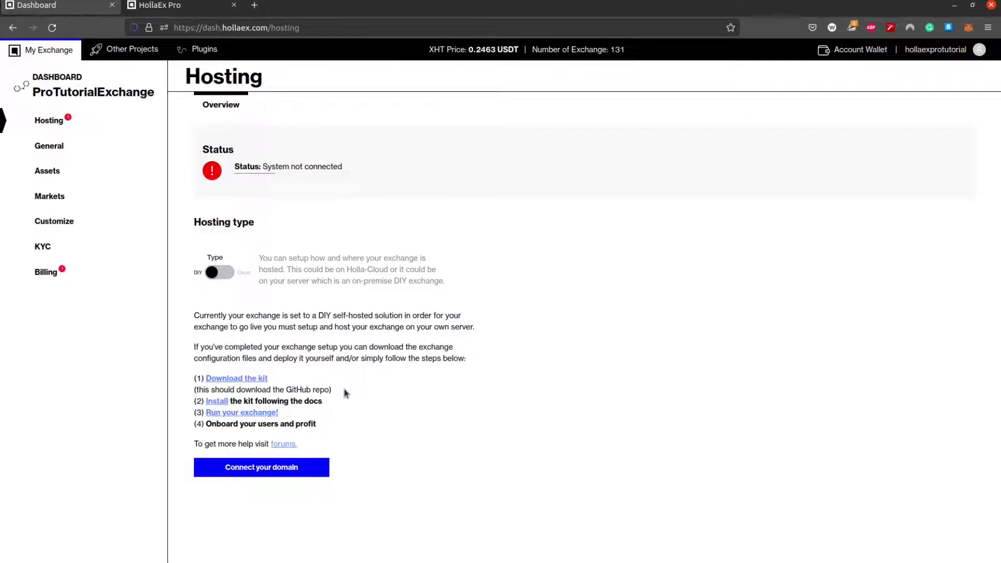
left_click(224, 275)
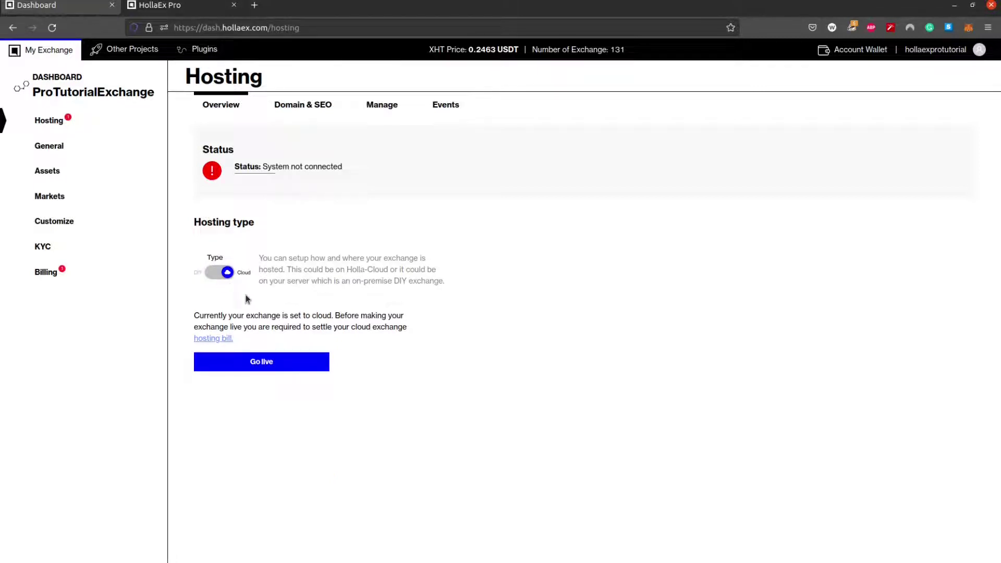
left_click(295, 365)
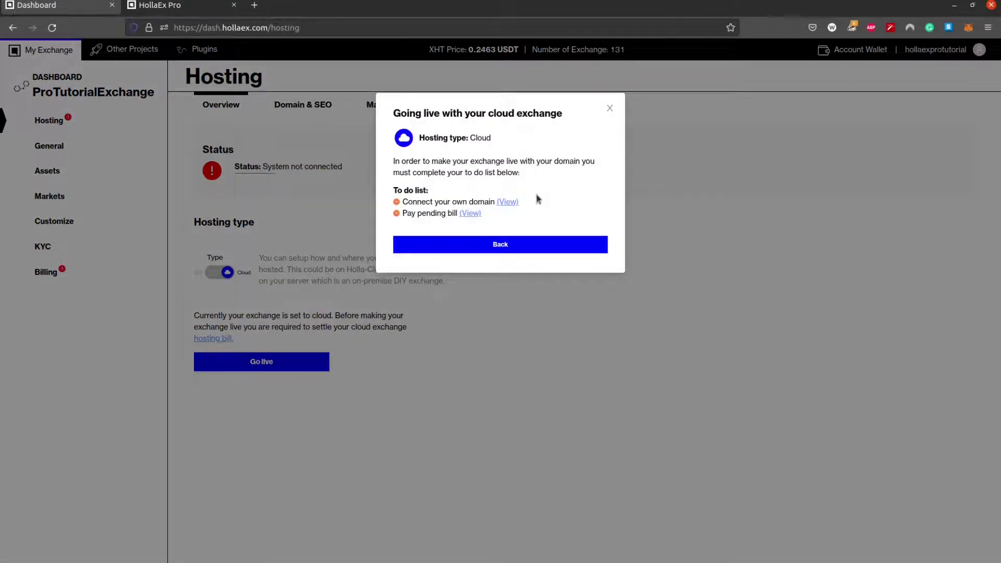
Connect the free built-in protutorialexchange.hollaex.cloud domain and go to the 1500 USD bill
left_click(507, 202)
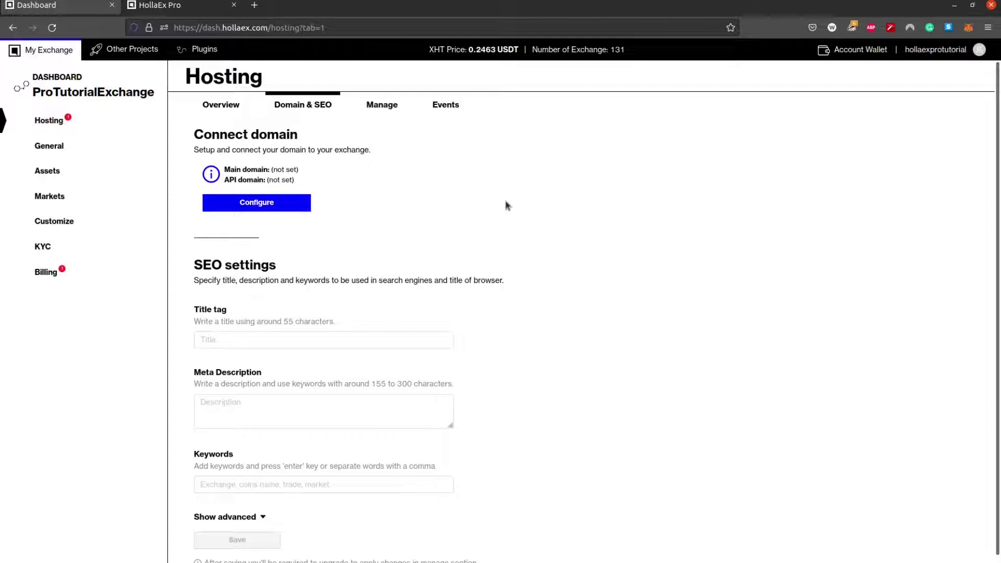
left_click(298, 208)
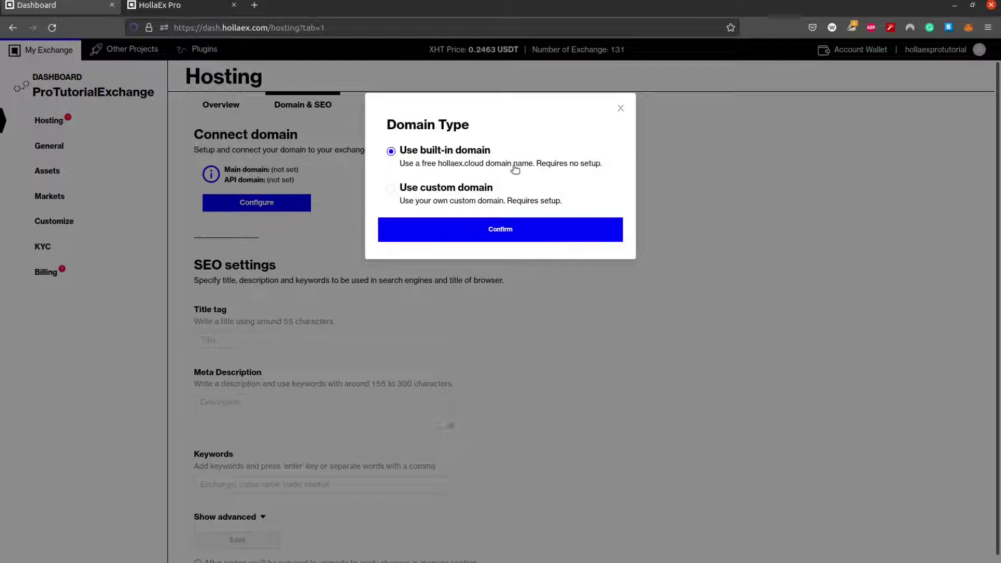
left_click(514, 233)
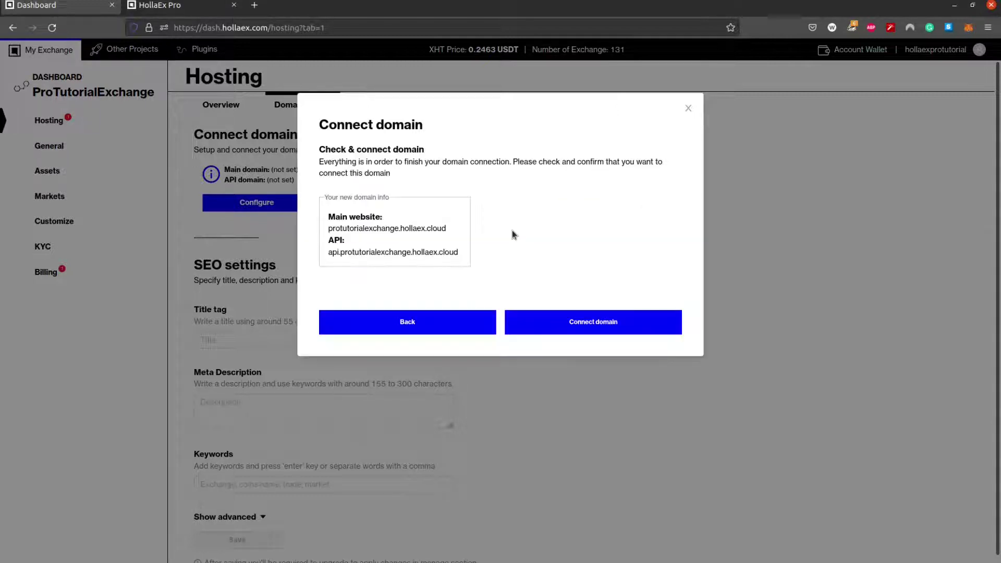
left_click(636, 331)
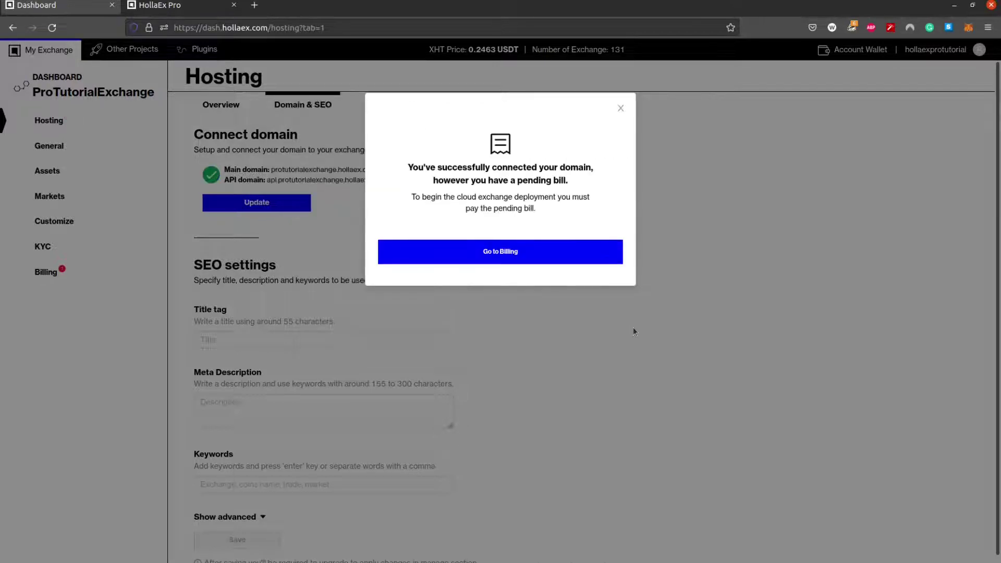
left_click(544, 257)
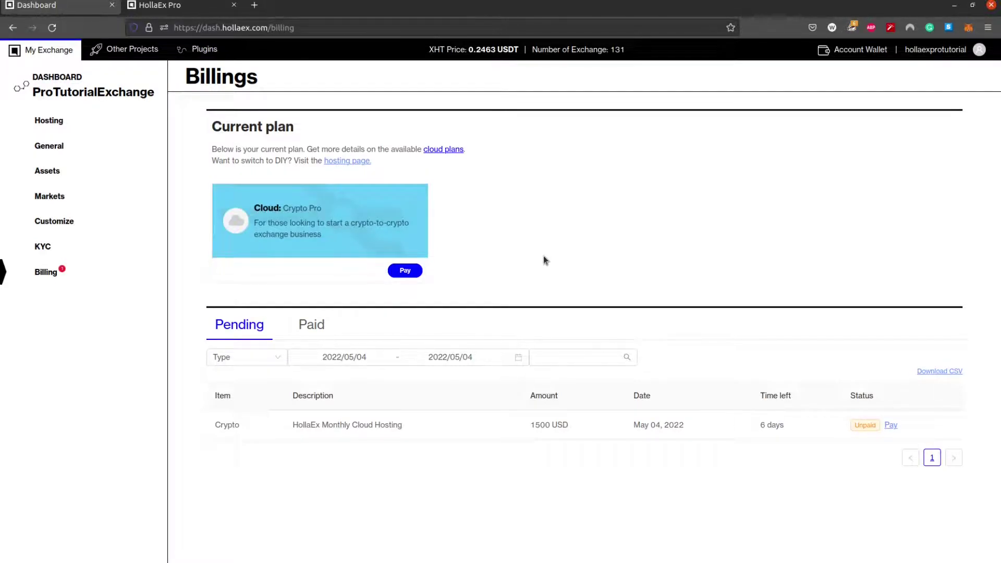
Open the bill's payment and compare yearly versus monthly plan pricing, ending on monthly
left_click(415, 272)
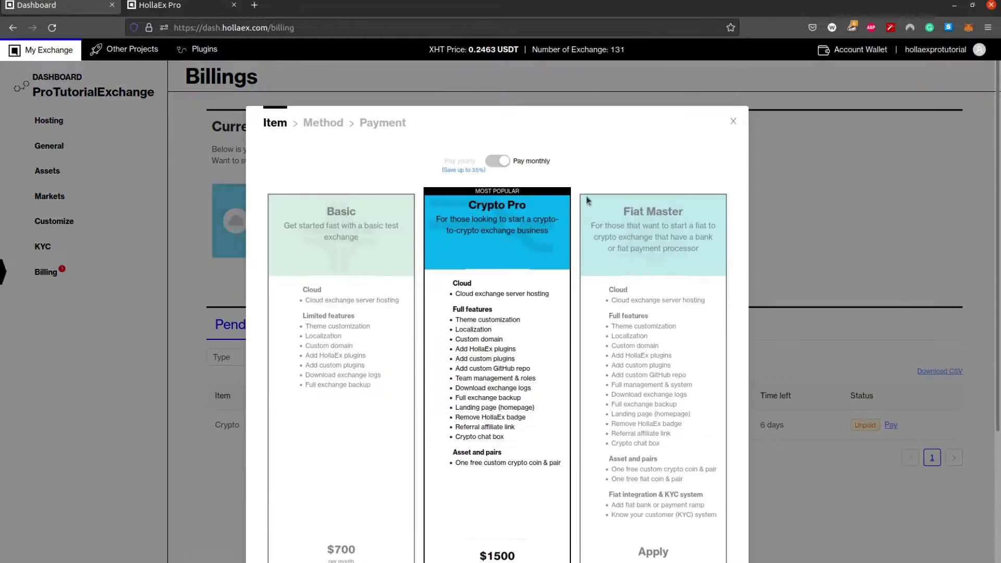
scroll(588, 201, "down", 1)
left_click(498, 103)
scroll(525, 199, "down", 1)
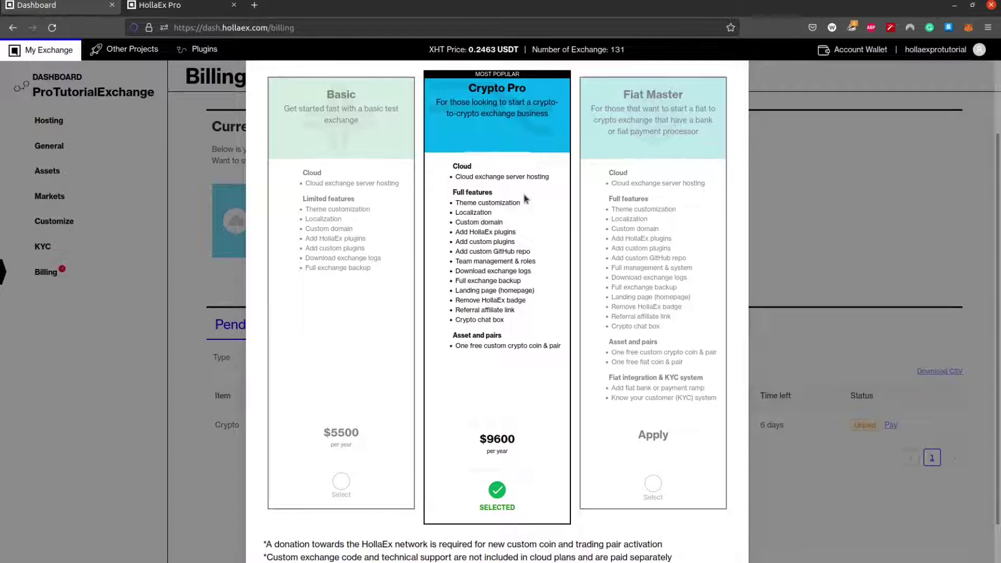
scroll(525, 199, "up", 1)
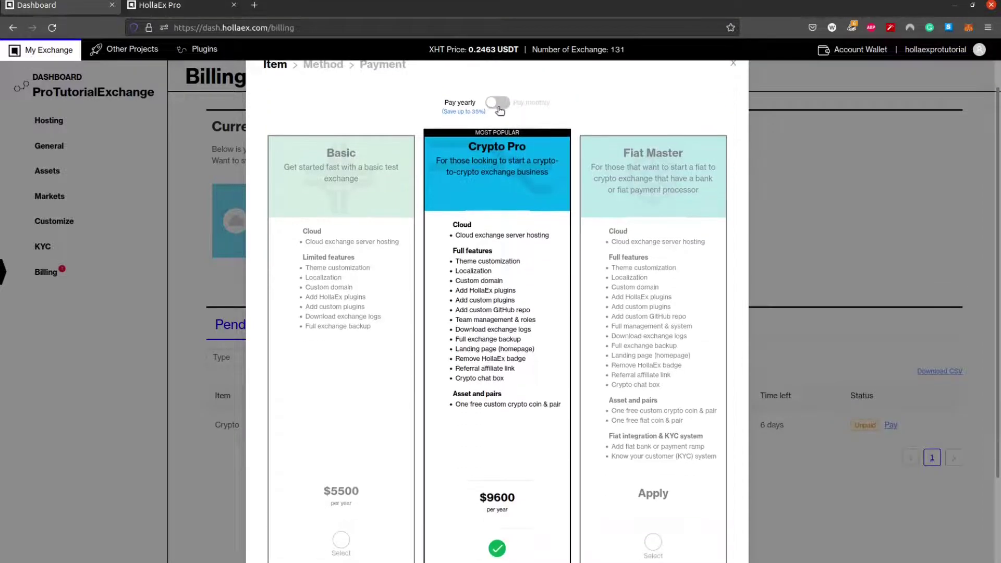
left_click(498, 103)
scroll(519, 284, "down", 1)
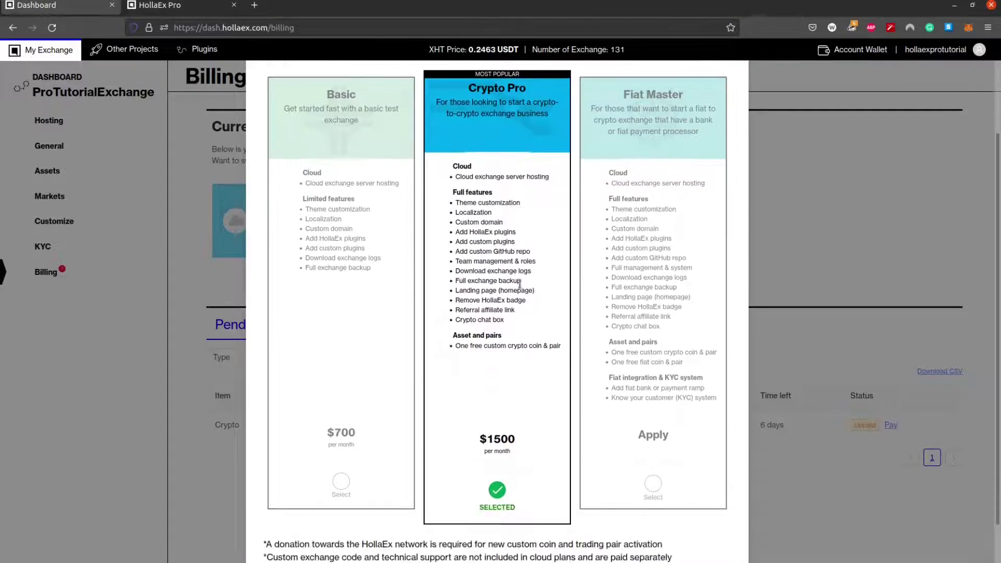
Compare the Basic, Crypto Pro and Fiat Master plans, then proceed with $1500 Crypto Pro
left_click(341, 482)
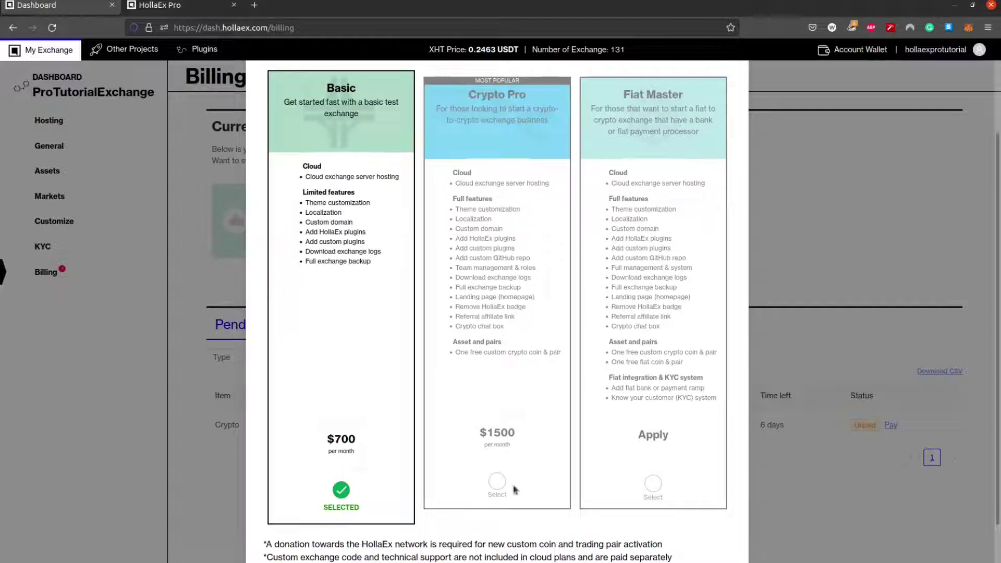
left_click(498, 485)
left_click(654, 487)
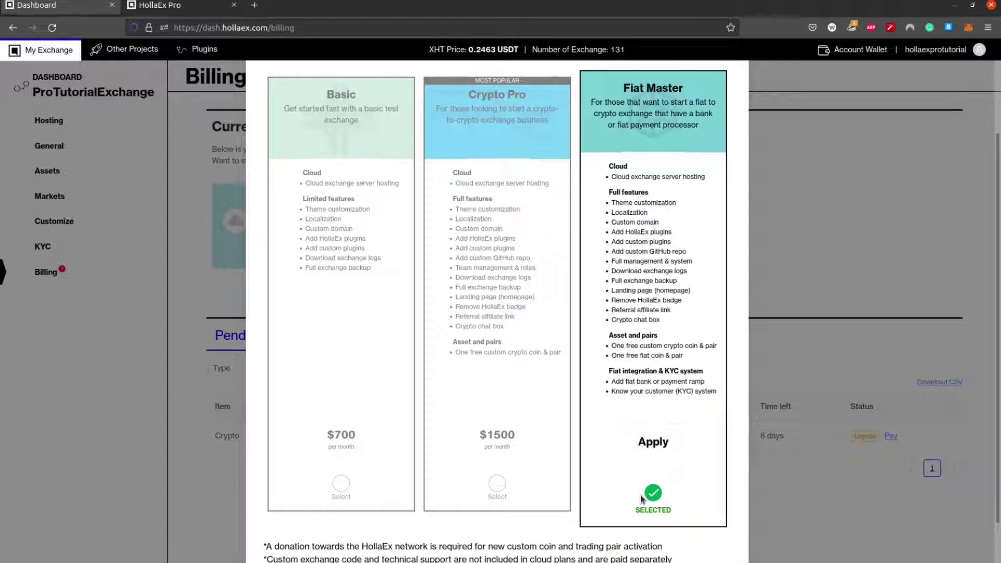
left_click(498, 484)
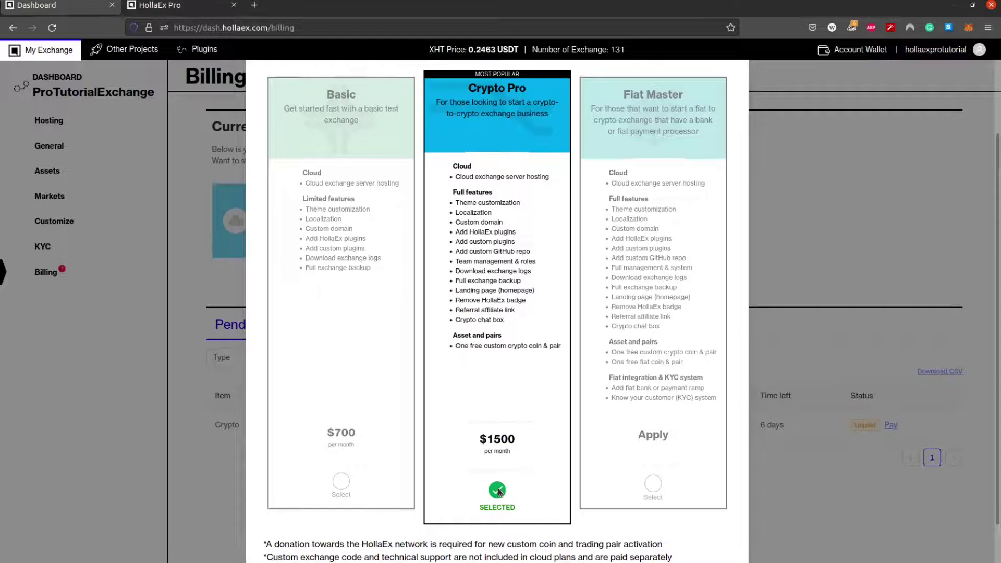
scroll(498, 490, "down", 1)
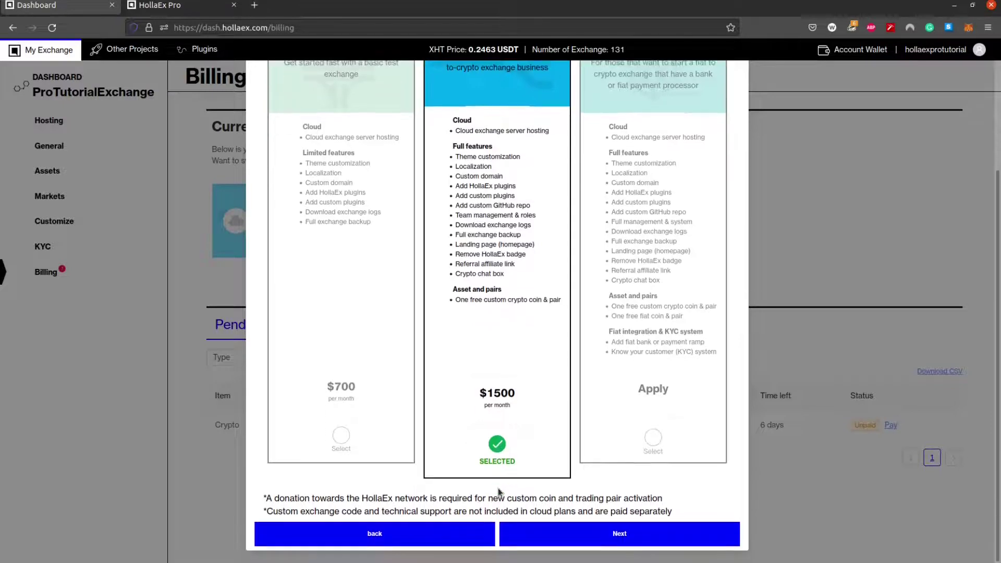
left_click(699, 531)
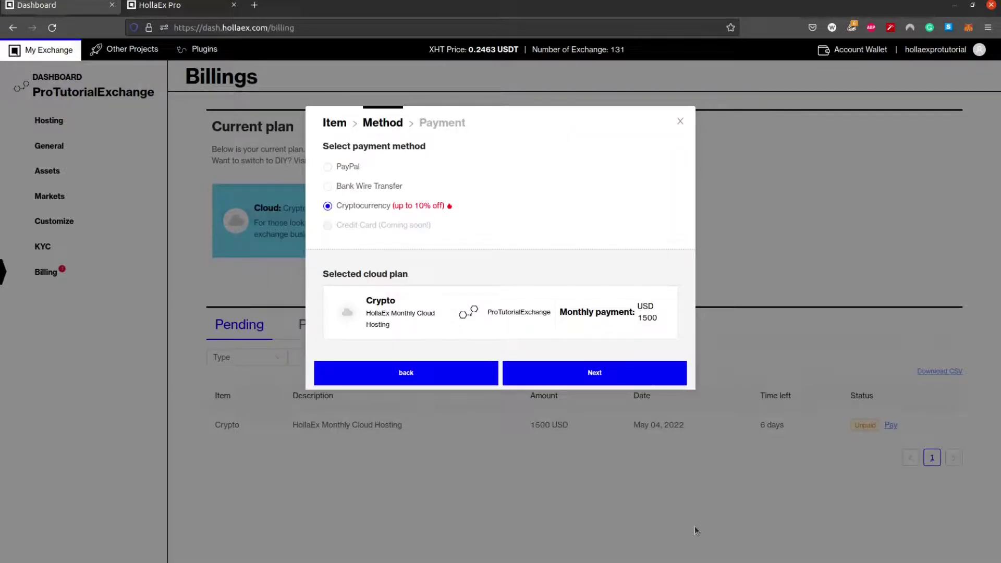
Choose cryptocurrency as the payment method, paying with XHT
left_click(350, 166)
left_click(329, 187)
left_click(328, 206)
left_click(542, 373)
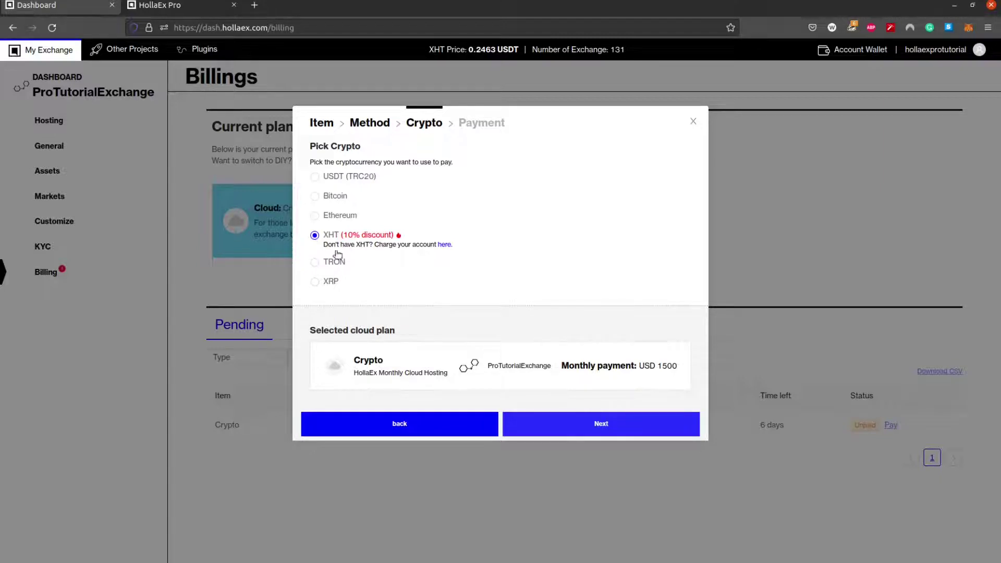
left_click(636, 419)
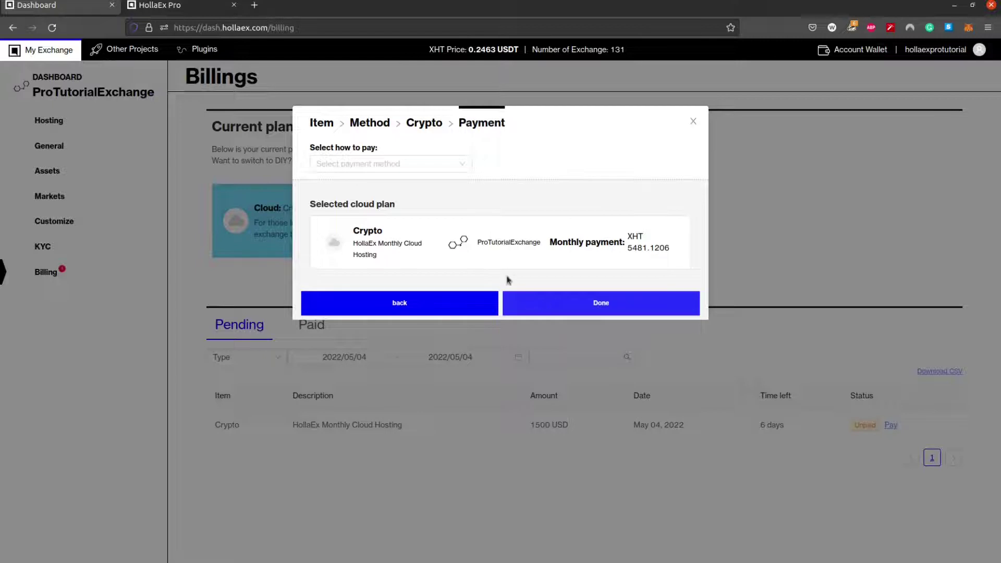
Select crypto transfer payment, then reveal and copy the XHT payment address
left_click(392, 174)
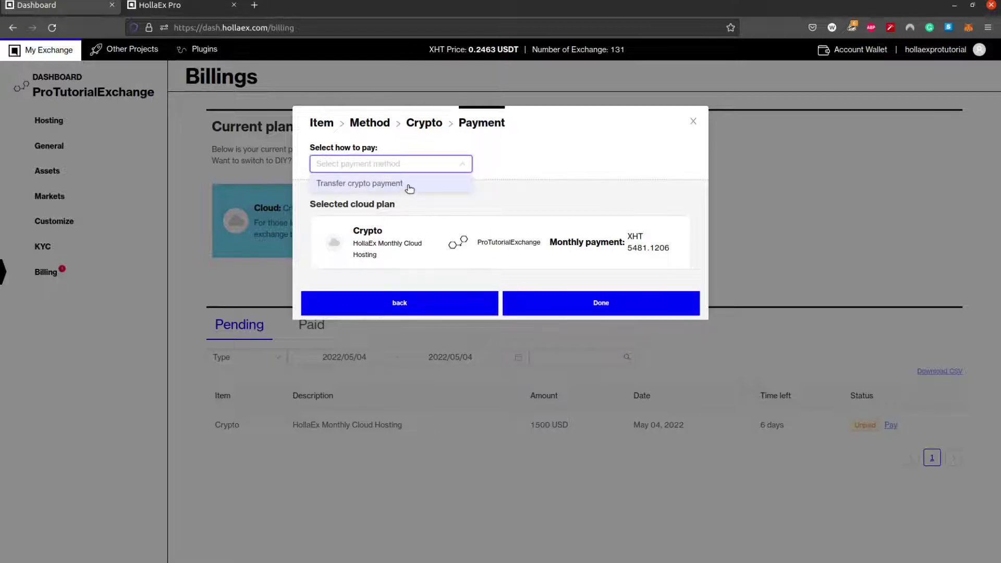
left_click(408, 186)
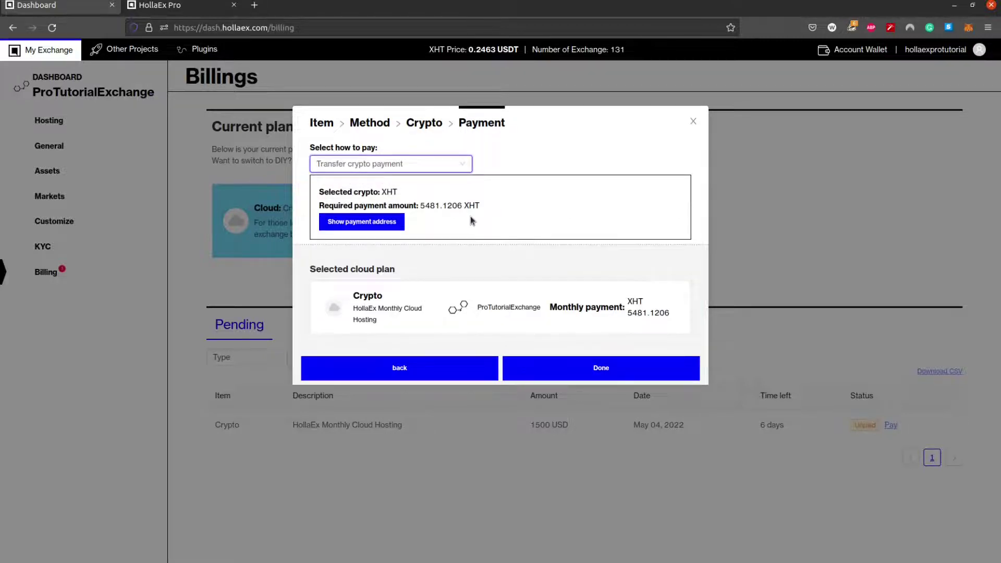
left_click(400, 222)
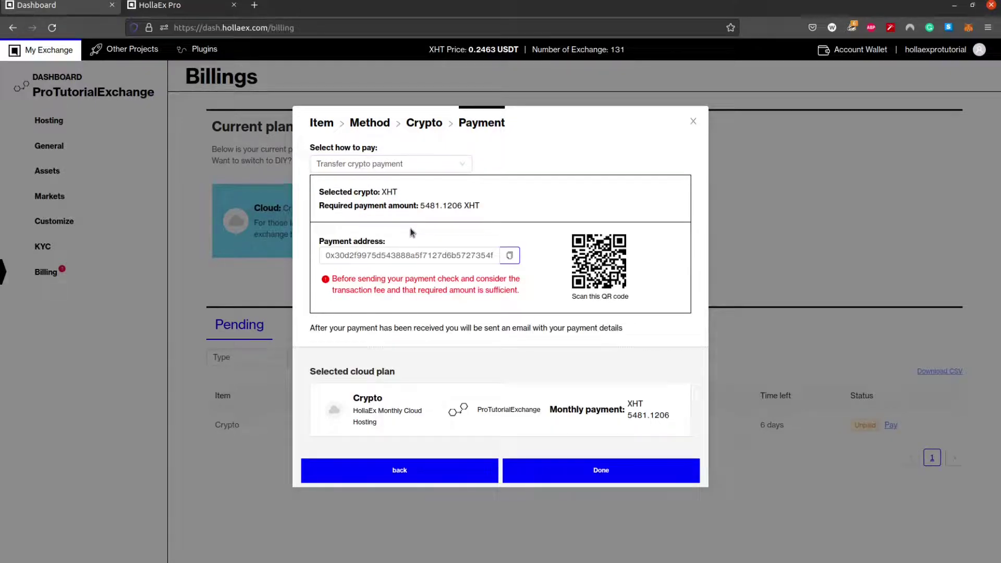
left_click(454, 255)
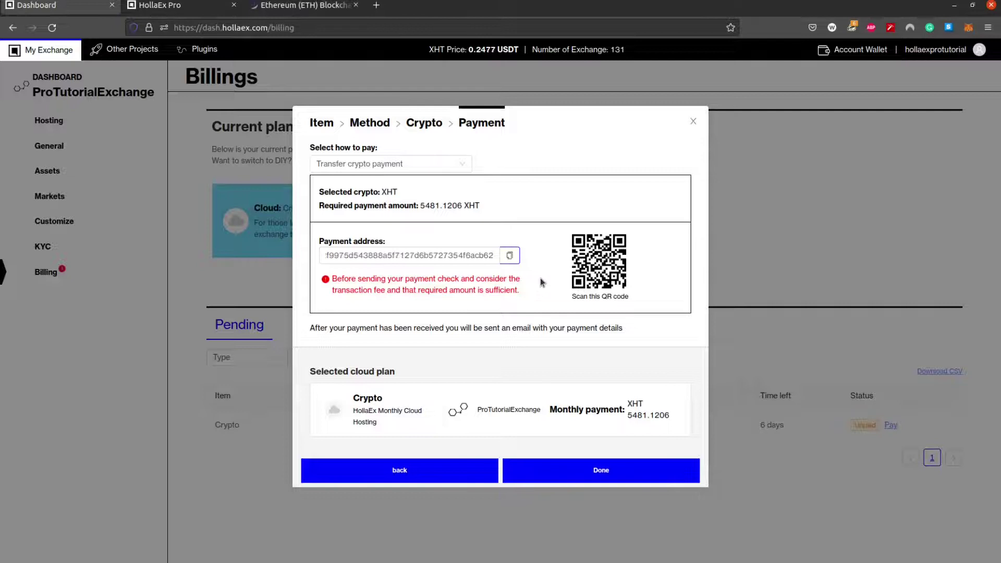
left_click(515, 259)
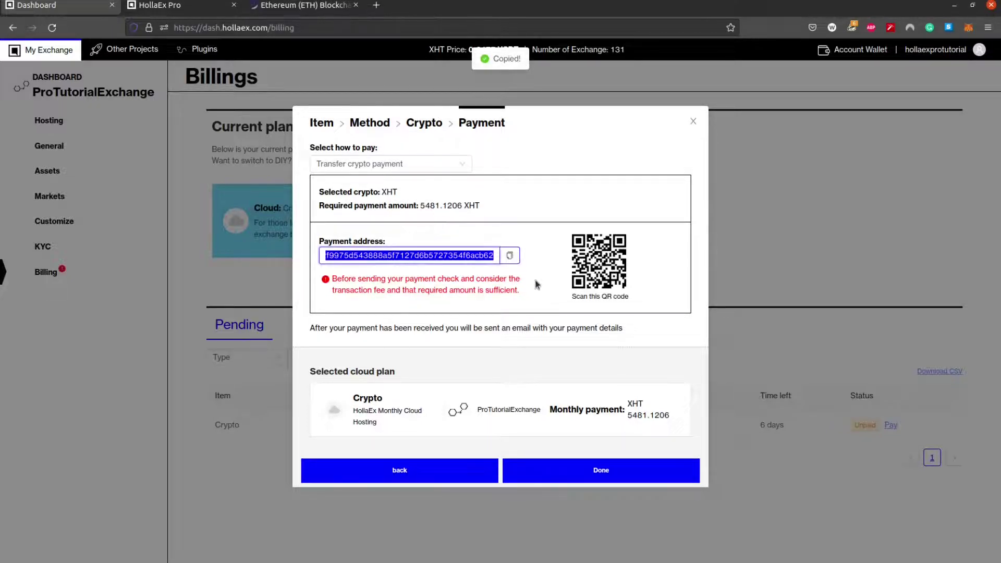
In HollaEx Pro, fill the HollaEx Token withdrawal with the pasted address and 5482 XHT
left_click(158, 6)
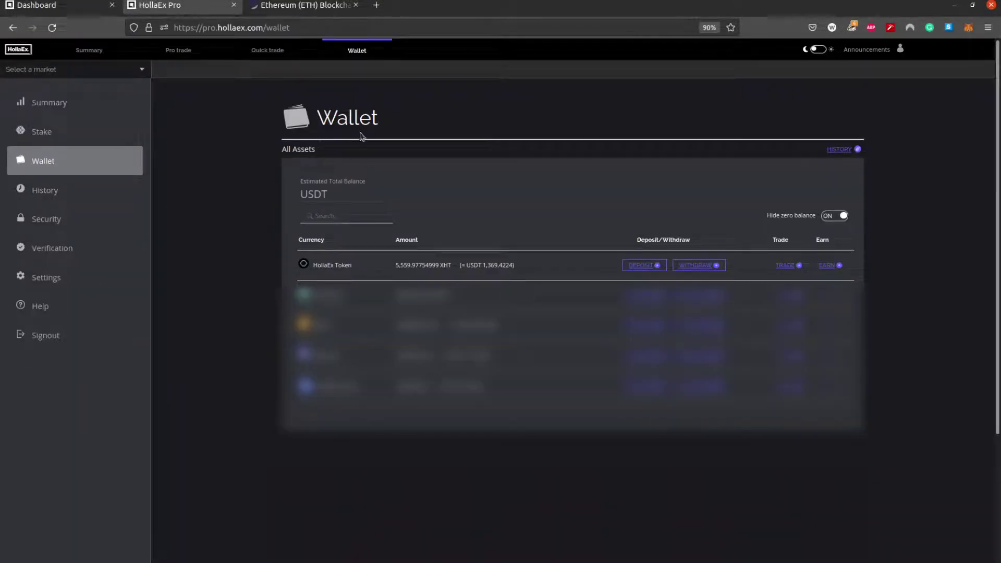
left_click(699, 265)
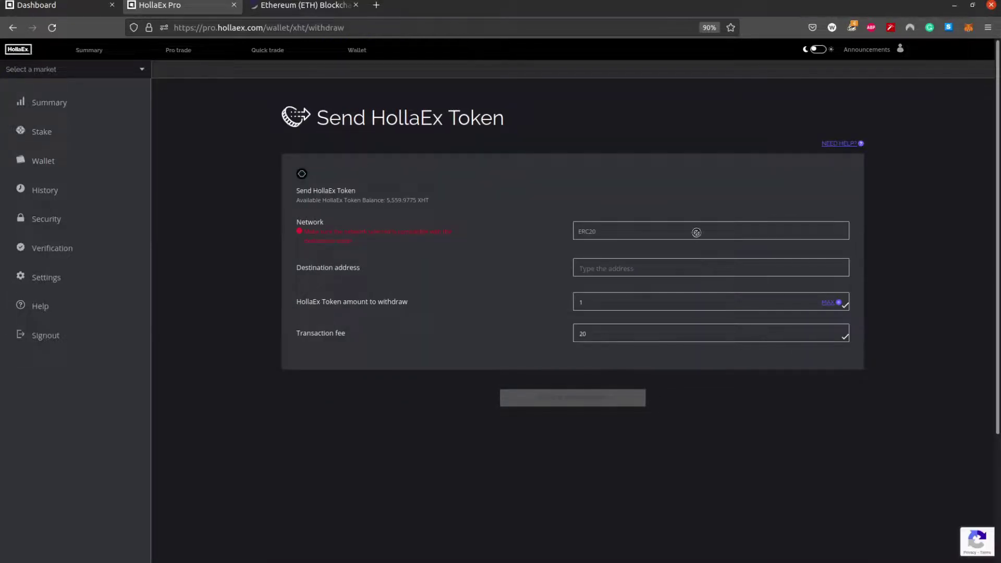
left_click(673, 266)
key("ctrl+v")
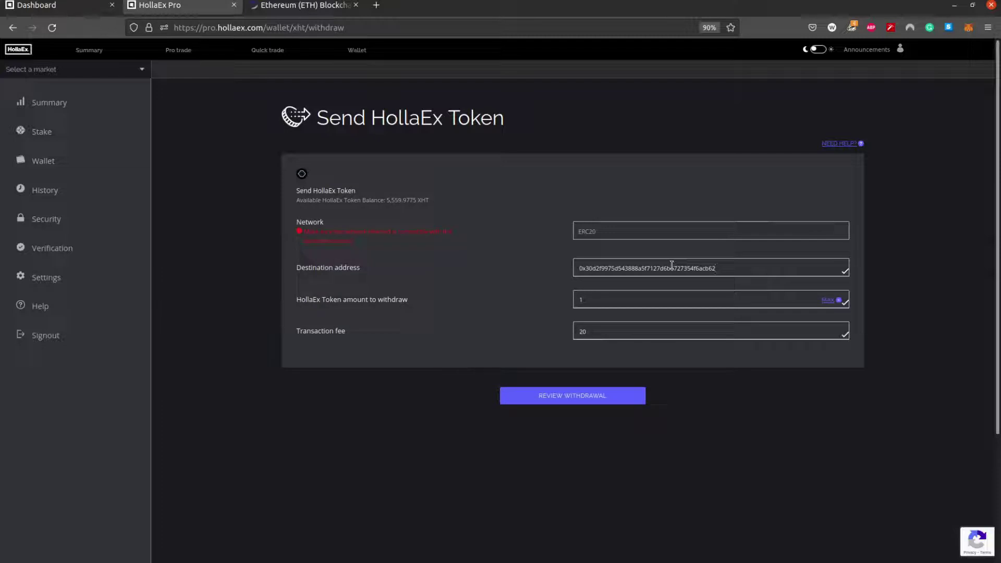
left_click_drag(615, 298, 558, 295)
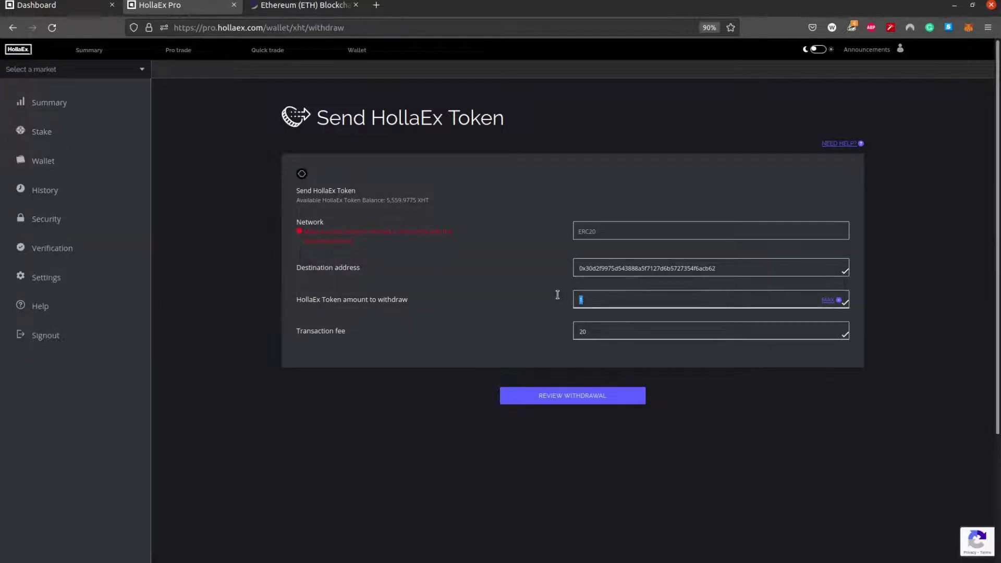
type("54")
type("82")
Compare the destination address against the billing payment address
left_click(57, 5)
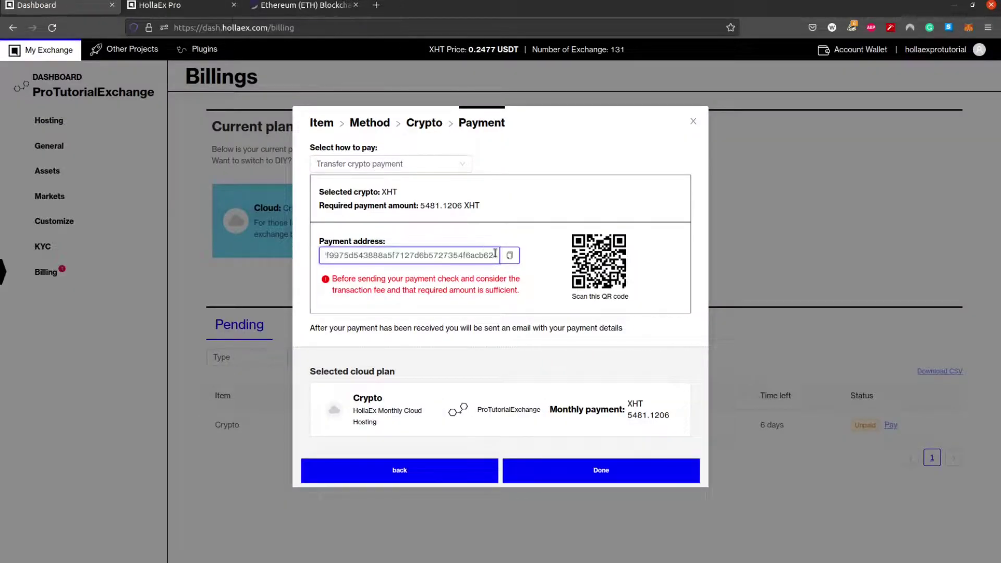
left_click_drag(493, 255, 219, 251)
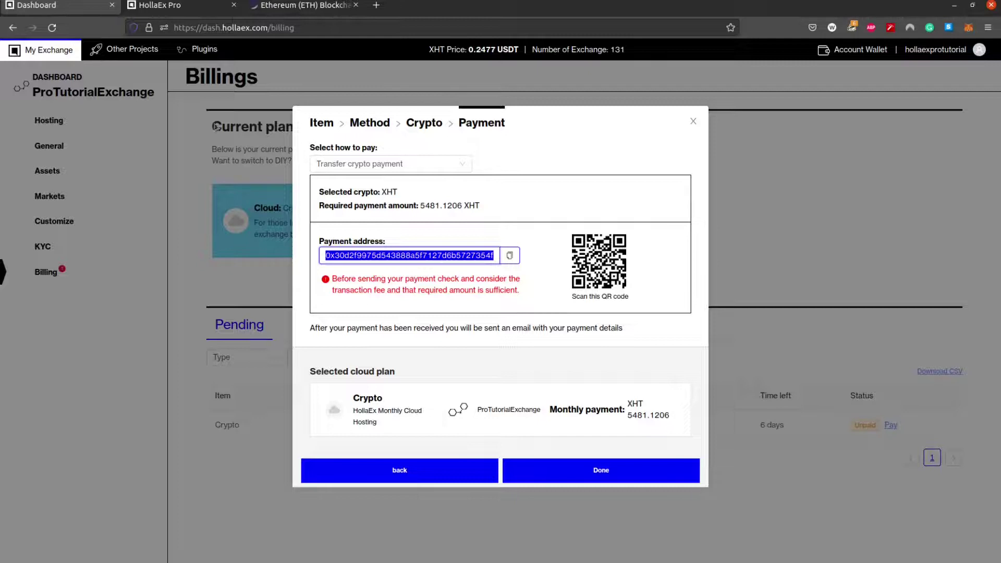
left_click(161, 5)
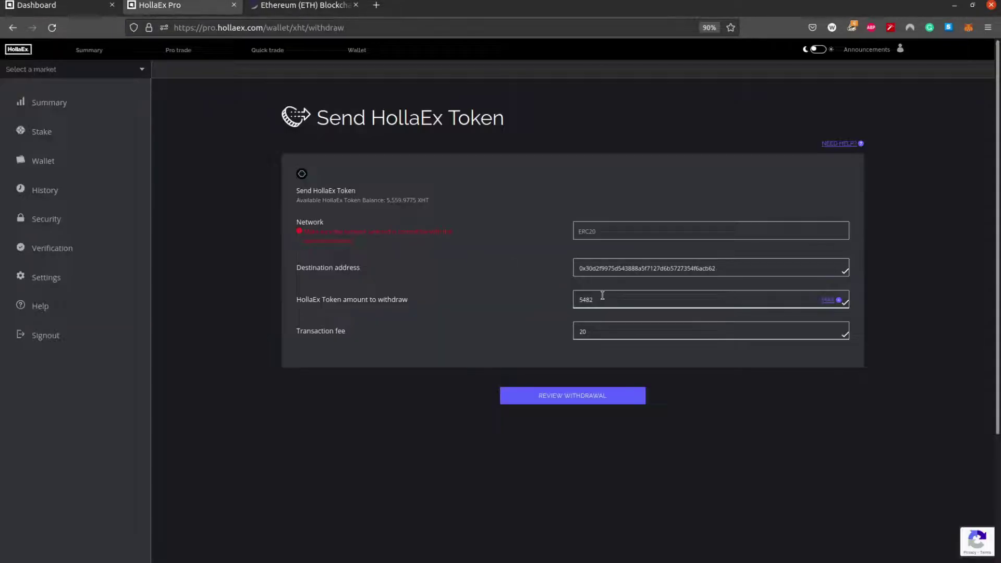
left_click(99, 6)
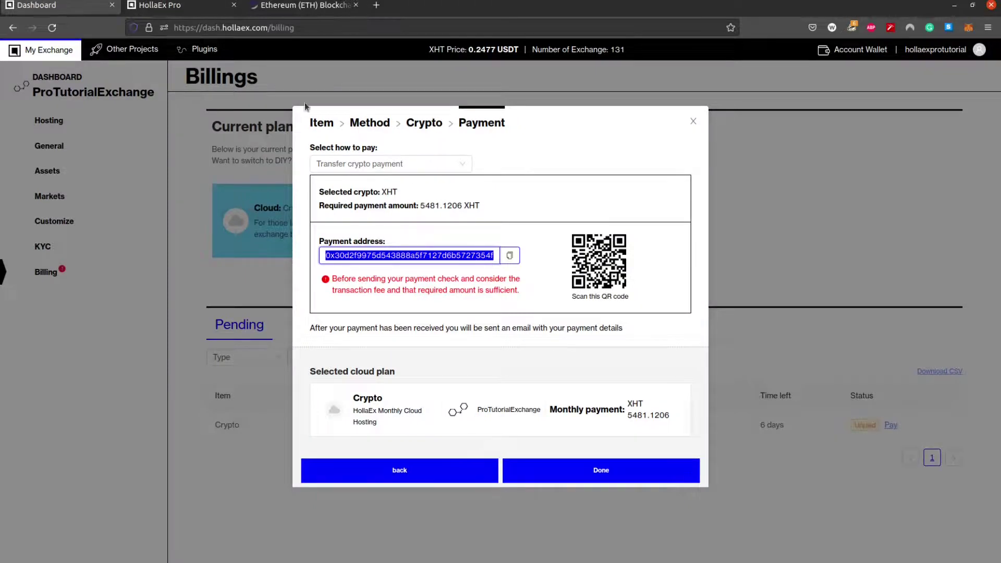
left_click(181, 11)
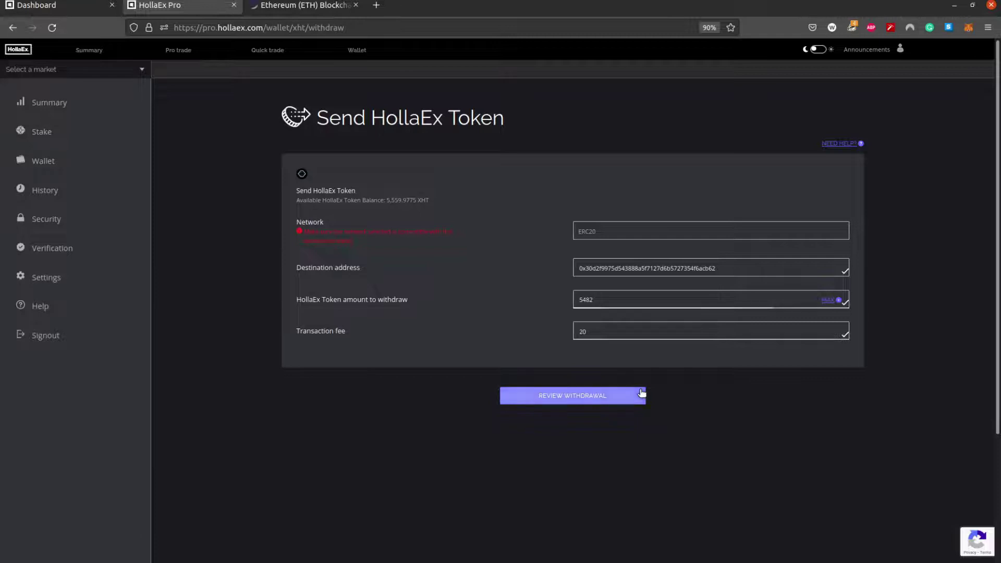
Send the 5,482 XHT withdrawal, authenticating with the OTP code
left_click(641, 394)
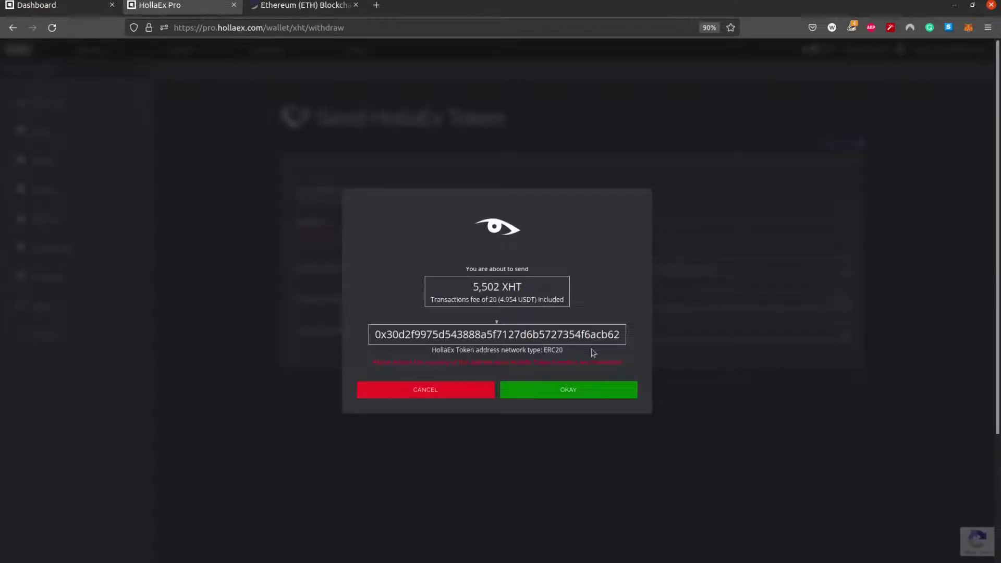
left_click(610, 390)
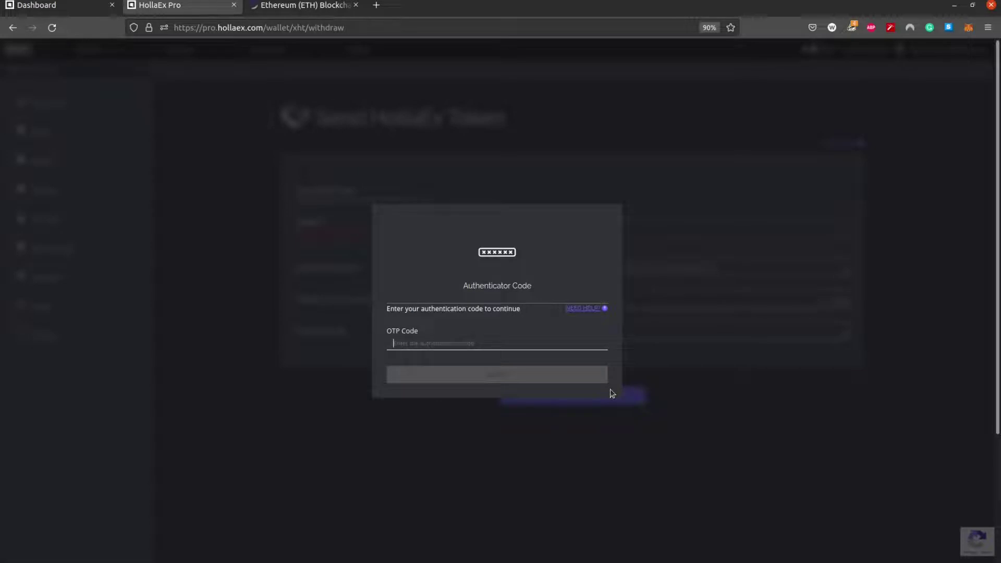
key("ctrl+v")
left_click(555, 379)
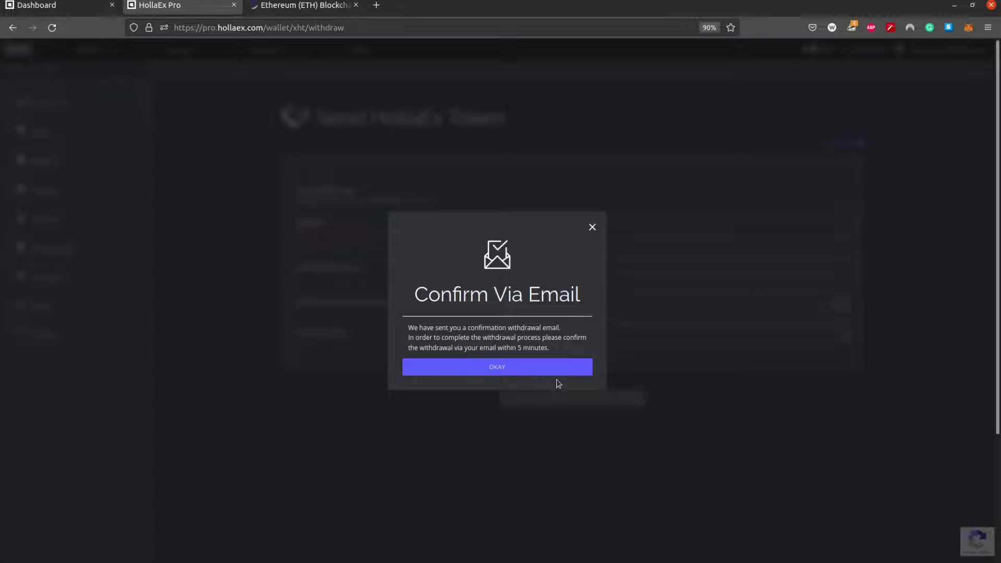
left_click(527, 368)
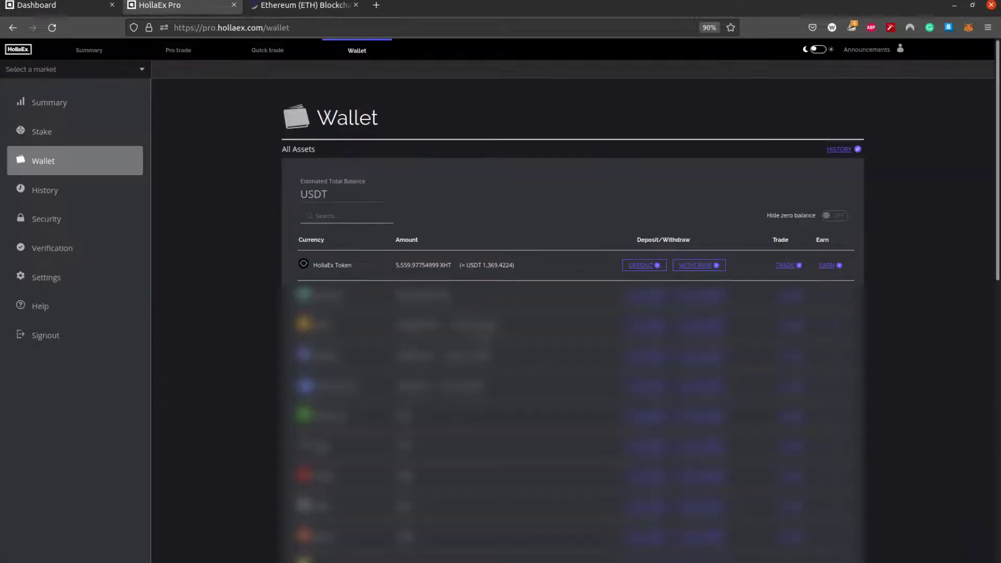
Show the withdrawals history to confirm the XHT withdrawal is complete
left_click(86, 192)
left_click(441, 155)
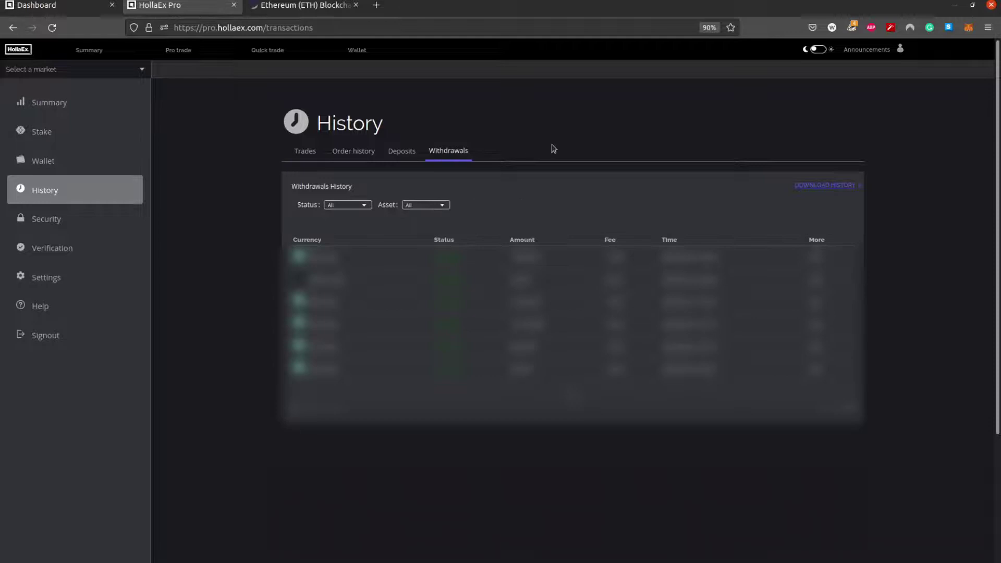
left_click(53, 28)
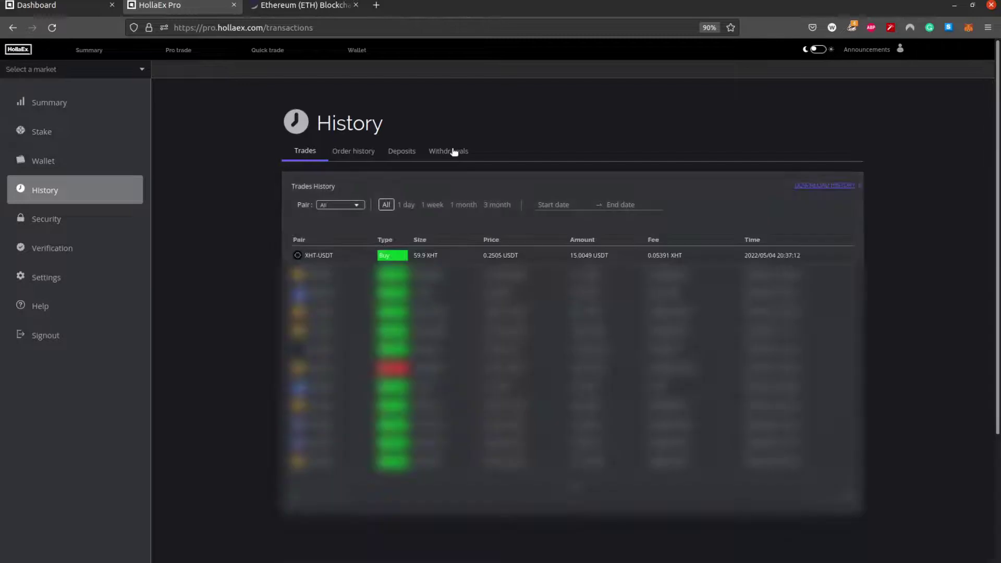
left_click(454, 152)
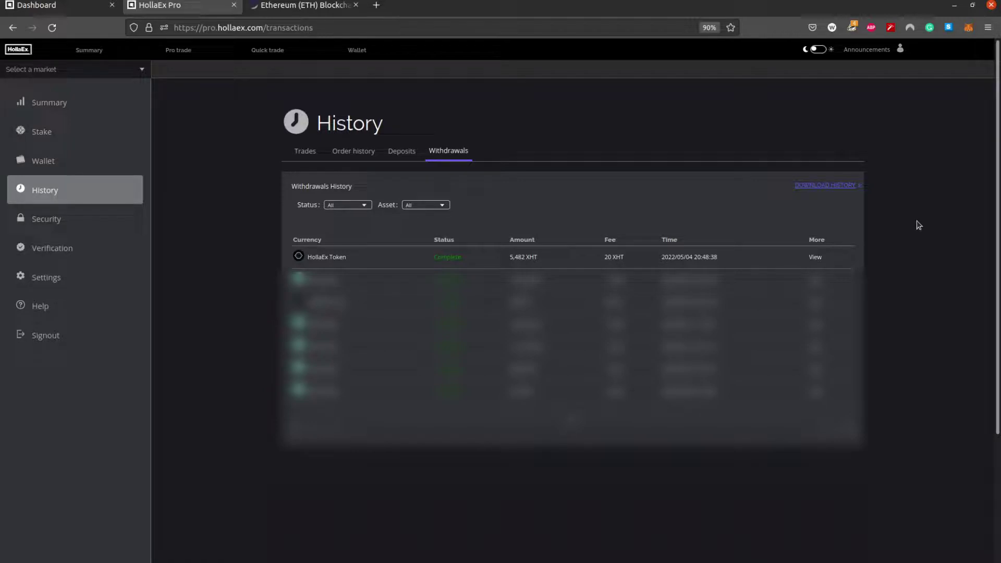
Open the 5,482 XHT withdrawal on Etherscan to verify it succeeded
left_click(815, 257)
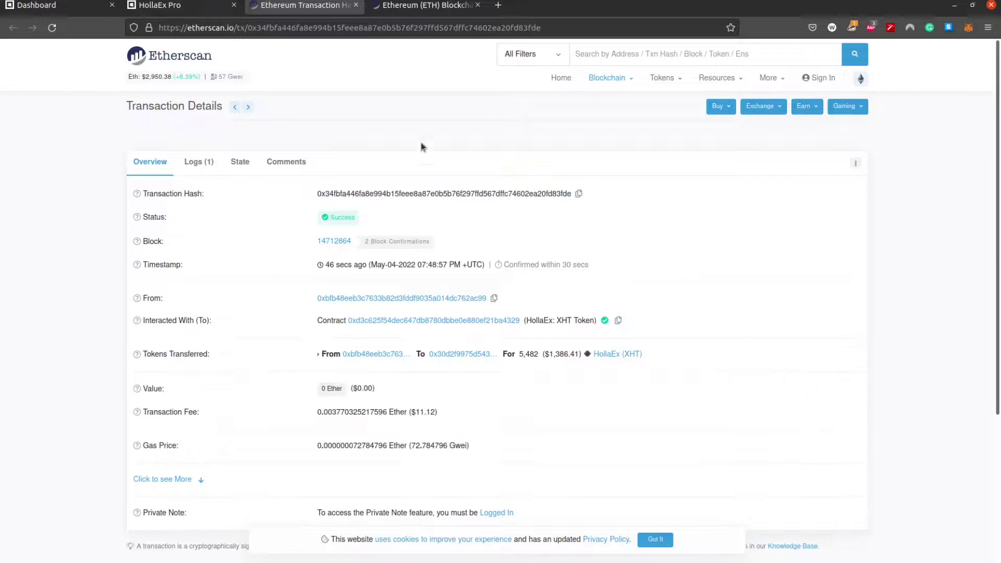
Close the payment dialog and reload Billings to show the 1500 USD bill as Paid
left_click(54, 8)
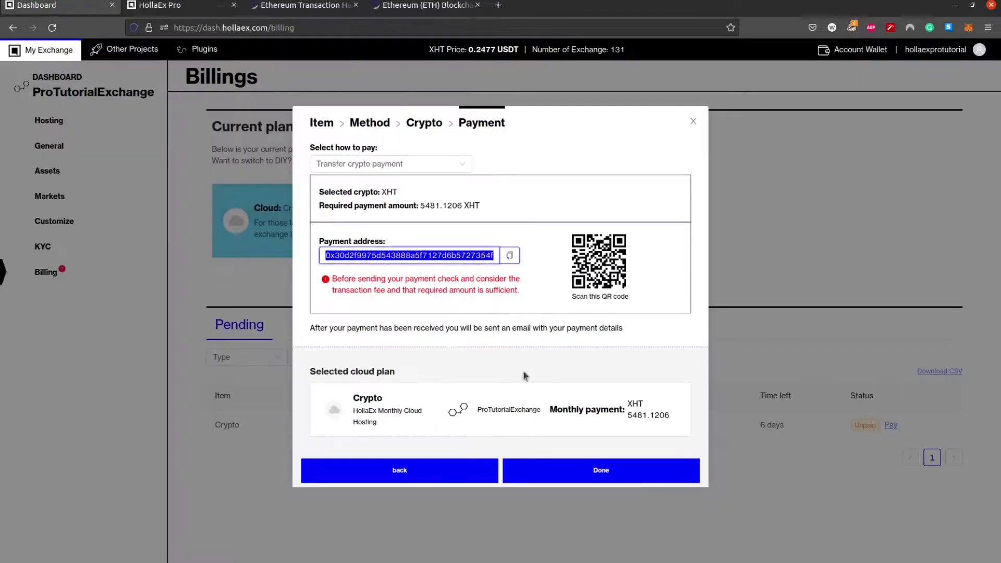
left_click(613, 467)
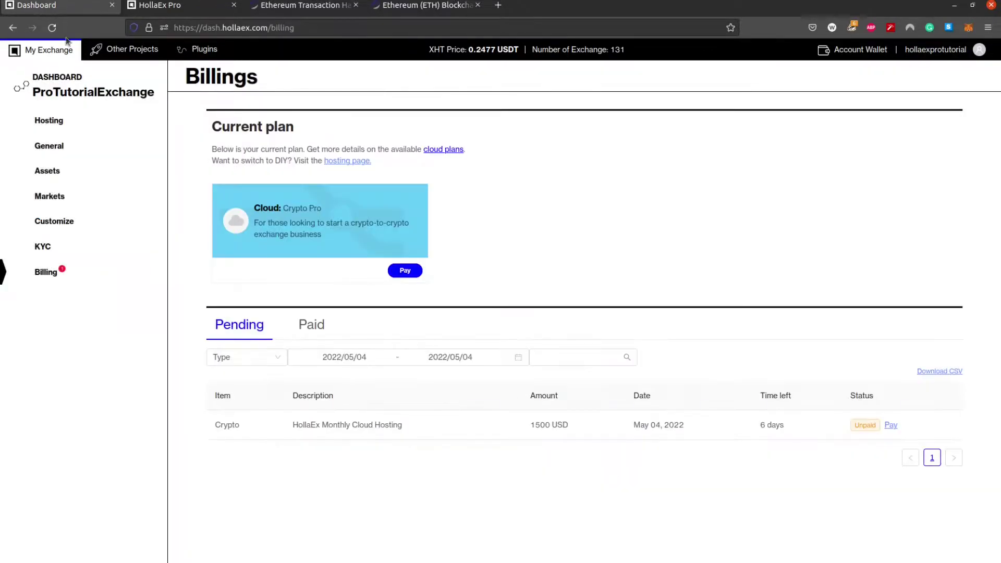
left_click(52, 27)
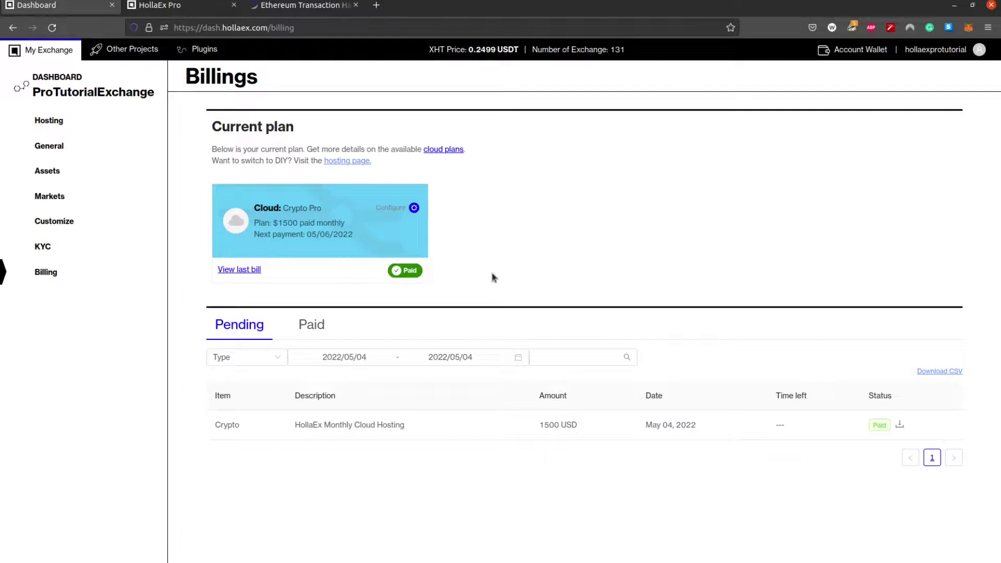
Take the cloud exchange live from the Hosting page and confirm going live
left_click(58, 125)
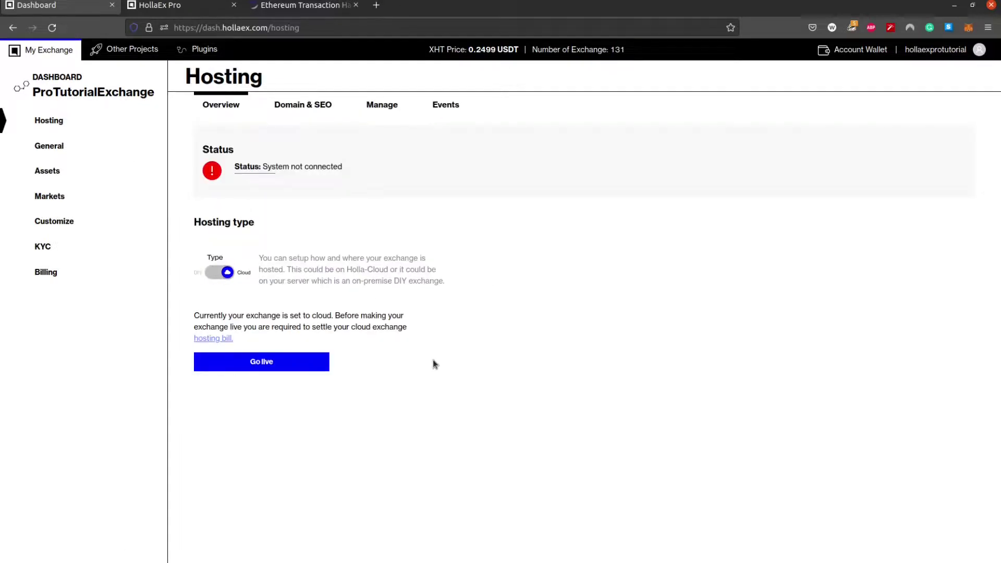
left_click(321, 362)
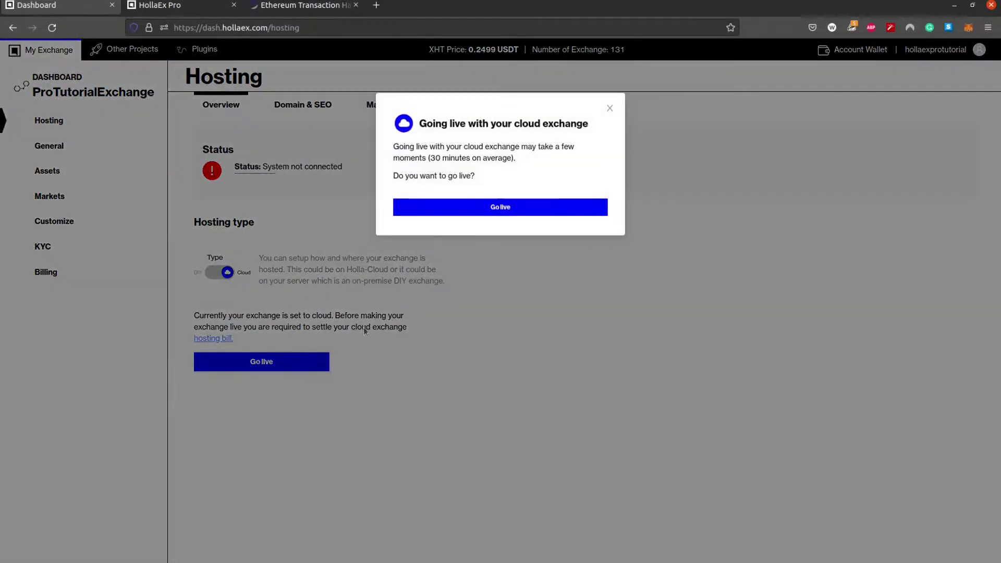
left_click(572, 210)
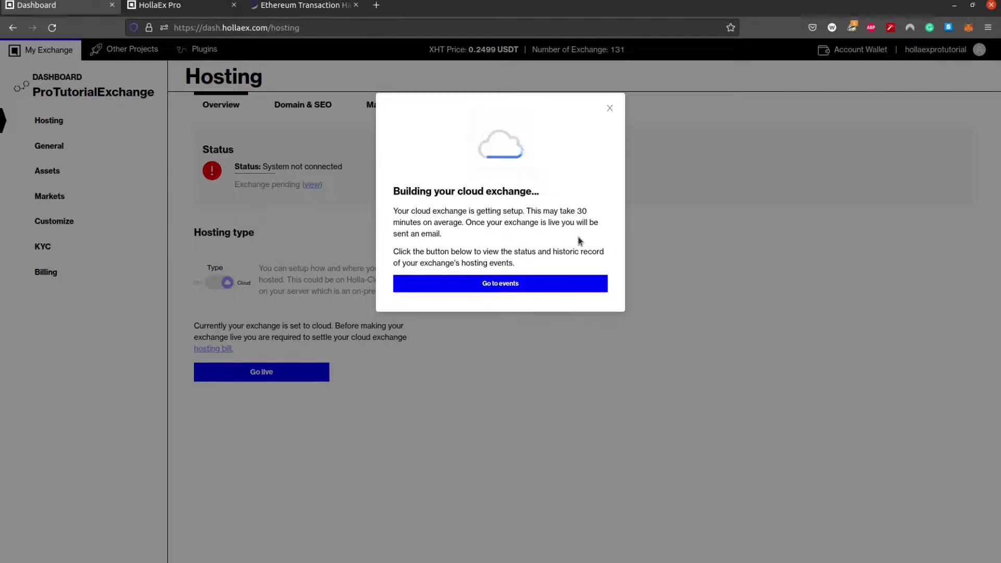
Check the hosting event log, then load the exchange's main domain from Domain & SEO in a new tab
left_click(597, 285)
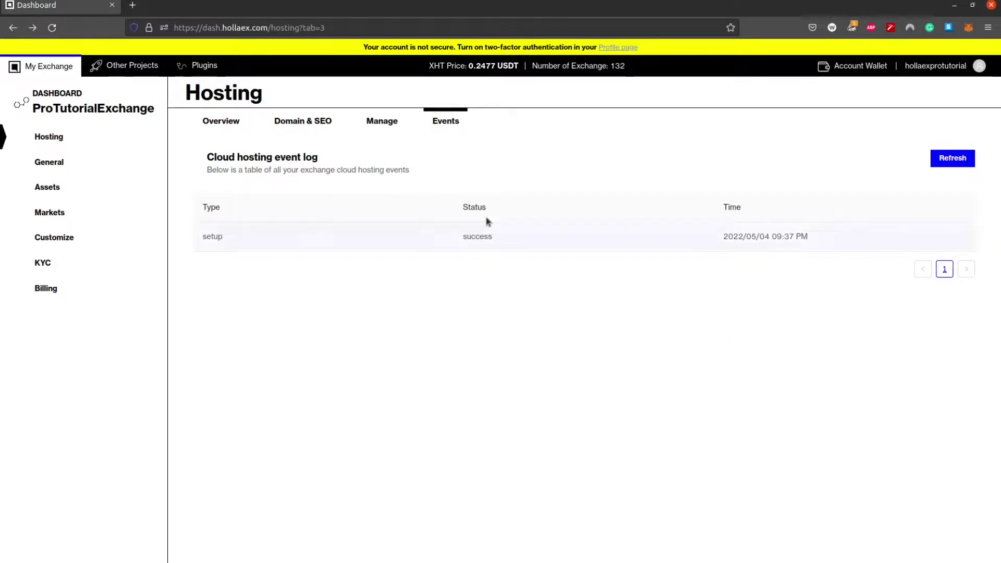
left_click(303, 126)
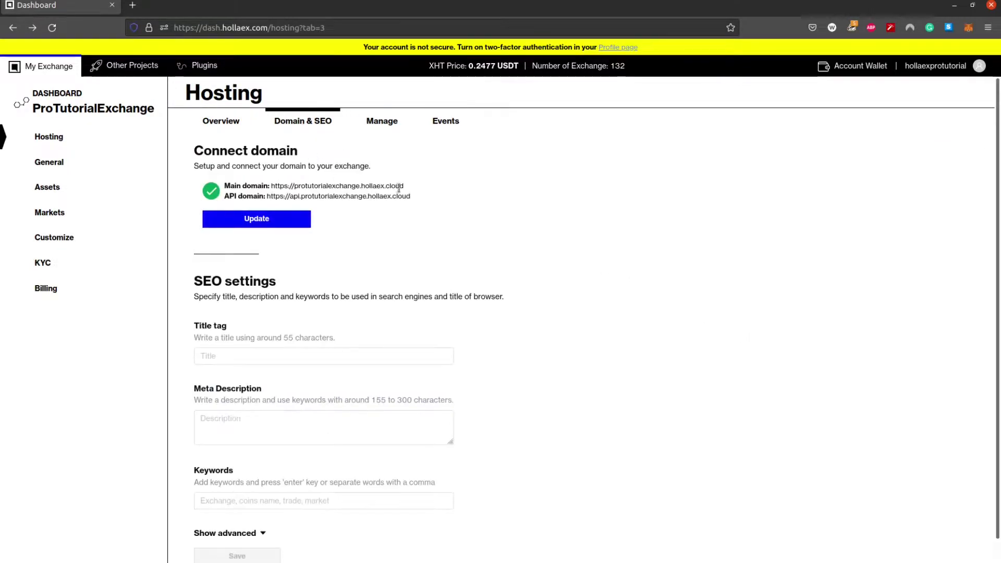
left_click_drag(399, 188, 273, 186)
key("ctrl+c")
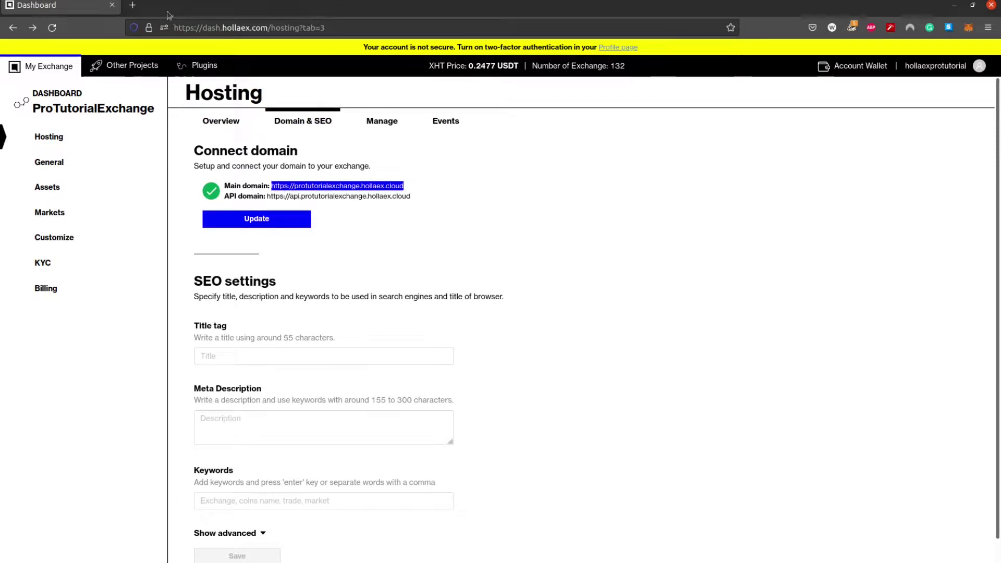
key("ctrl+t")
key("ctrl+v")
key("Return")
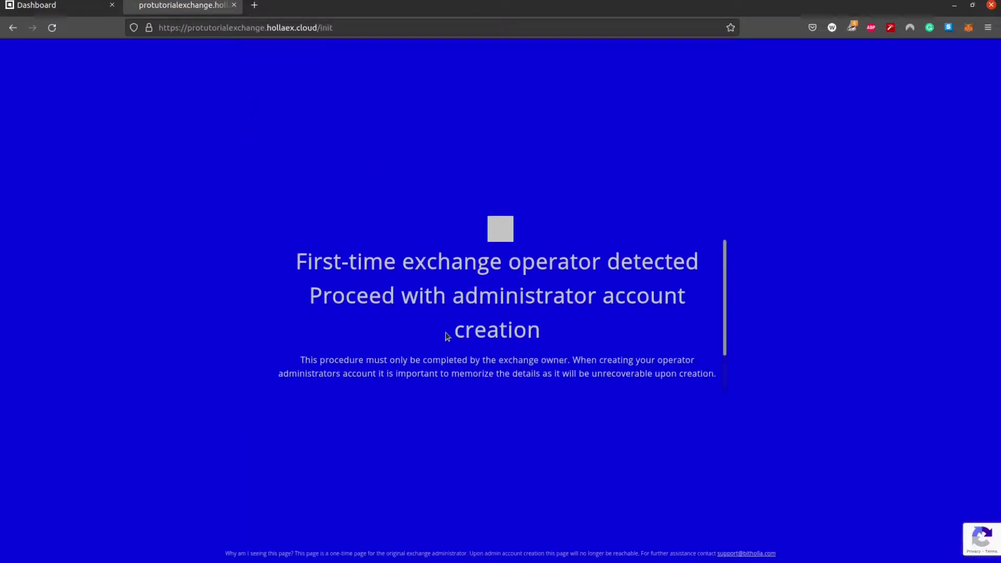
left_click(553, 390)
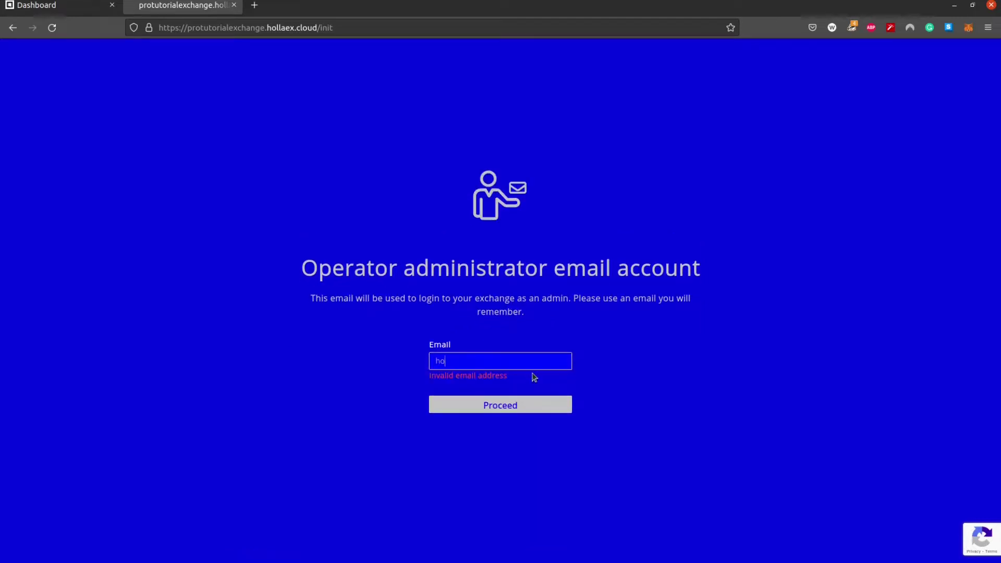
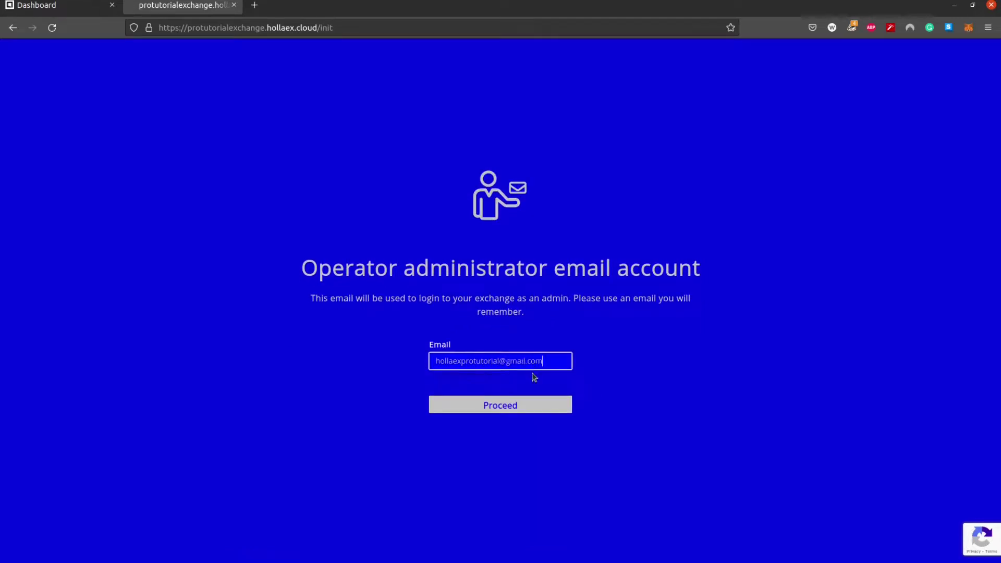
key("Return")
key("Return")
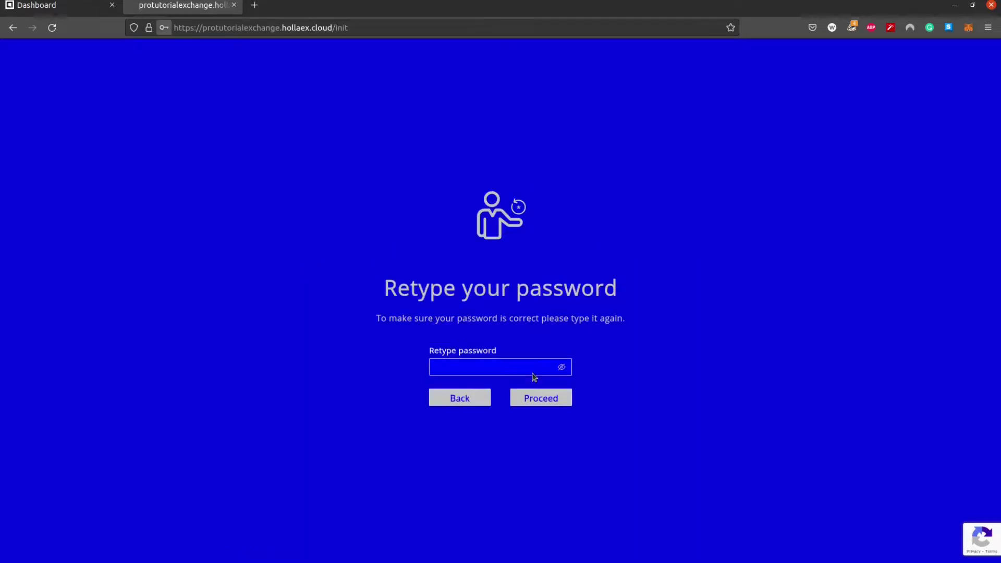
left_click(505, 364)
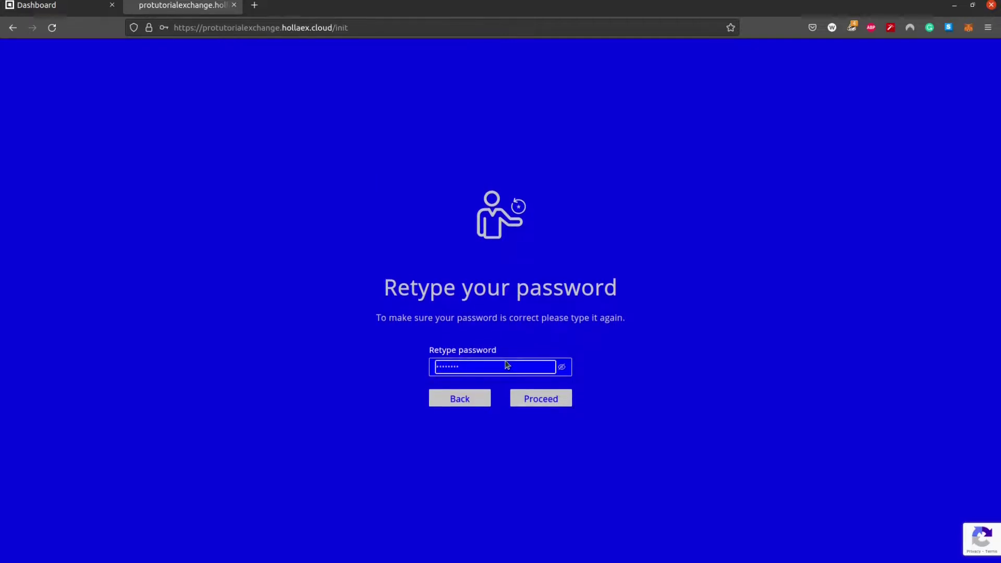
key("Return")
Log in to the exchange with the admin email and password
left_click(495, 306)
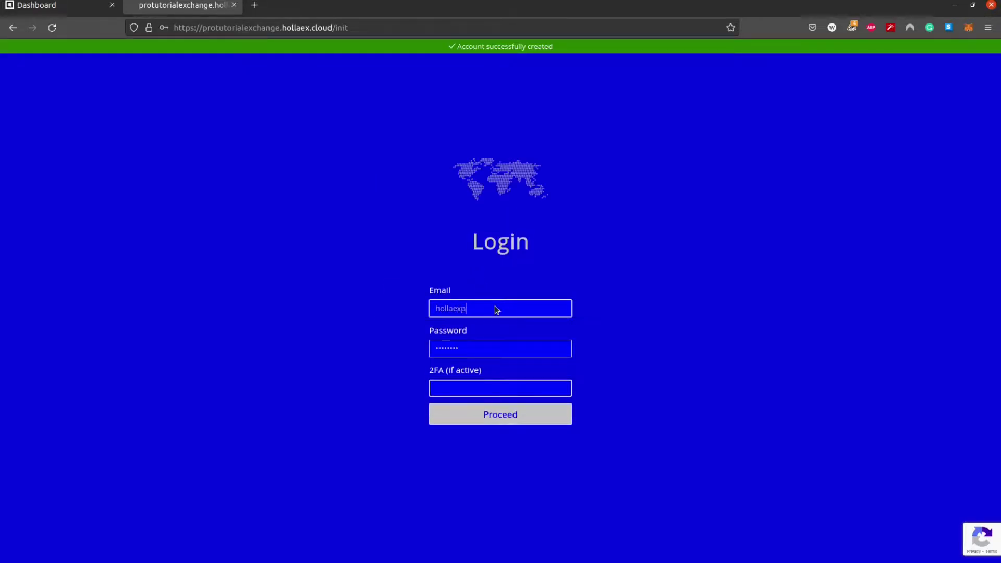
key("Tab")
key("Tab")
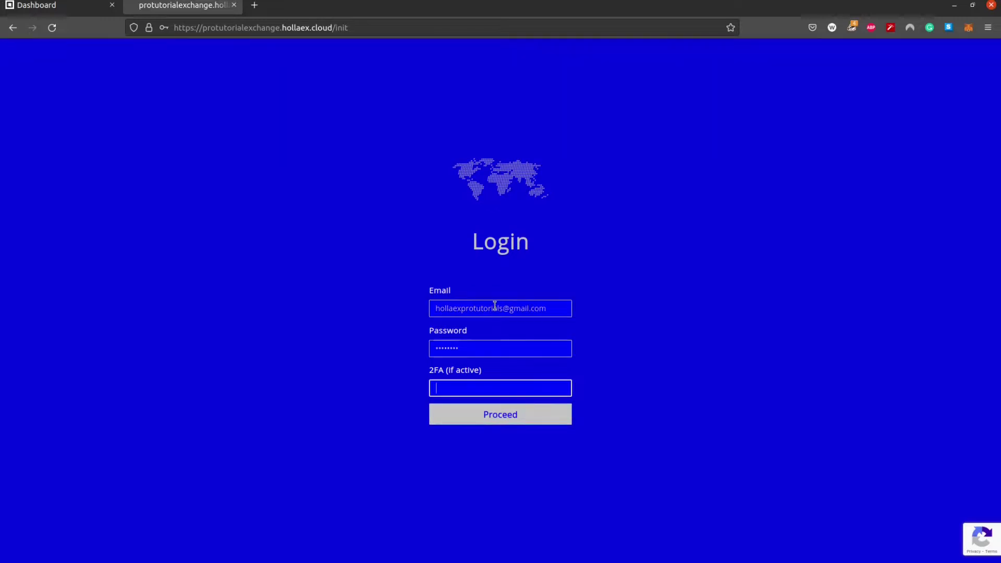
left_click(554, 420)
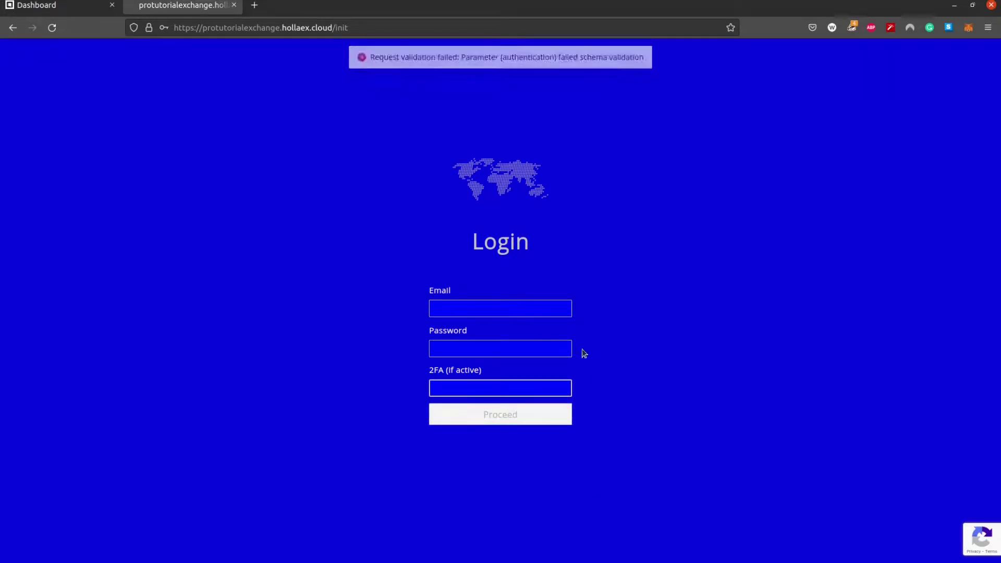
left_click(555, 313)
type("hollaexprotuto")
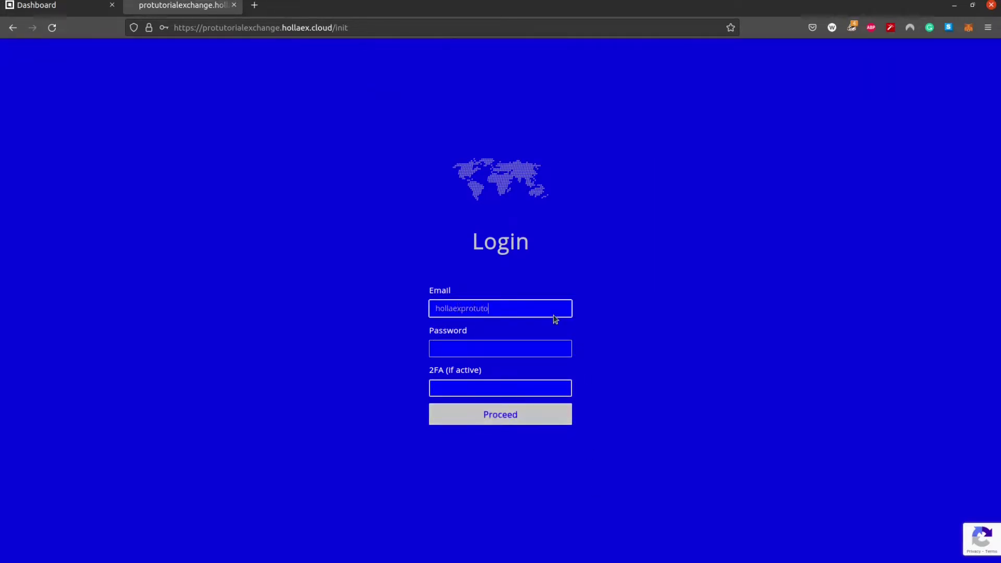
type("rial")
type(".com")
key("Tab")
key("Return")
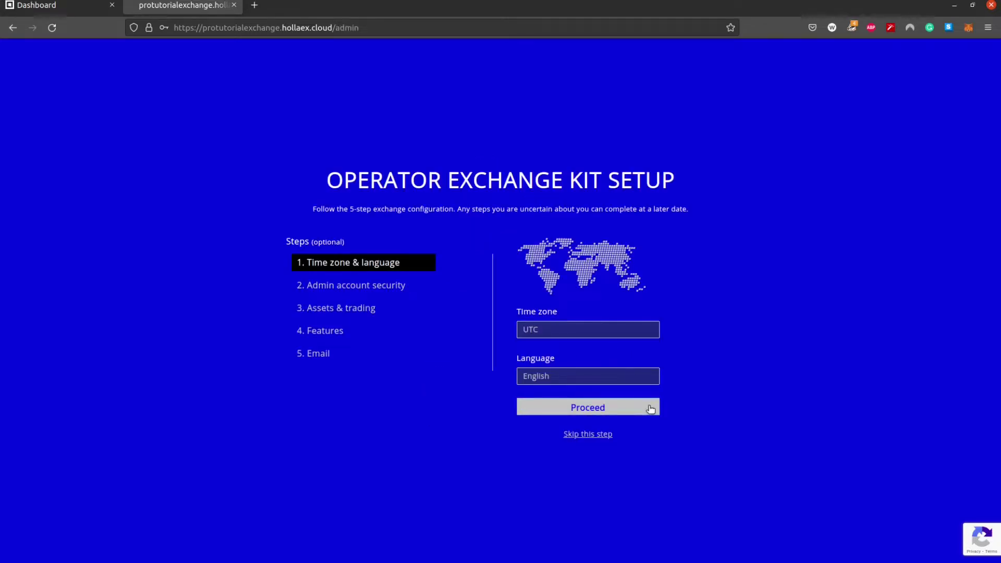
left_click(649, 406)
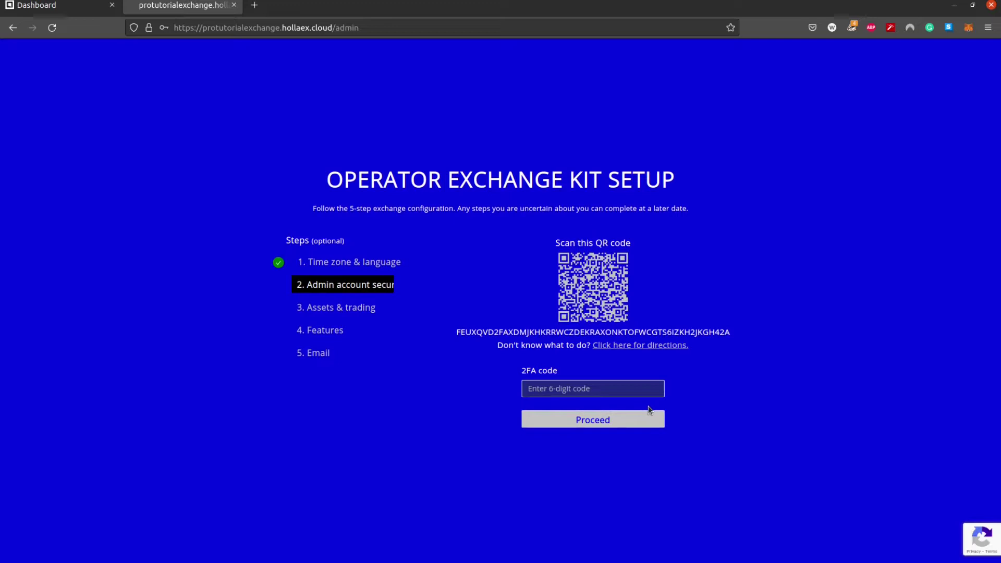
left_click(611, 386)
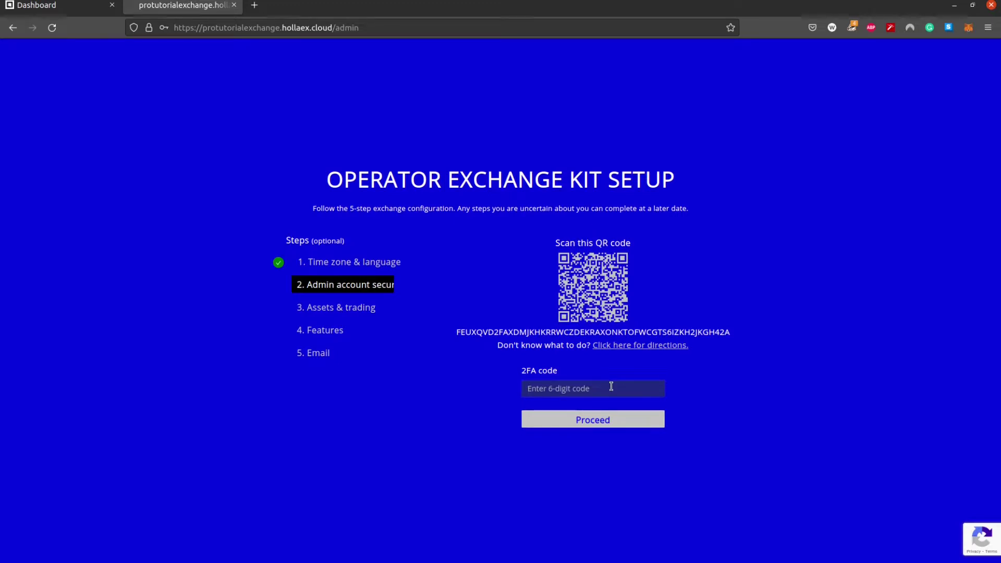
left_click(655, 419)
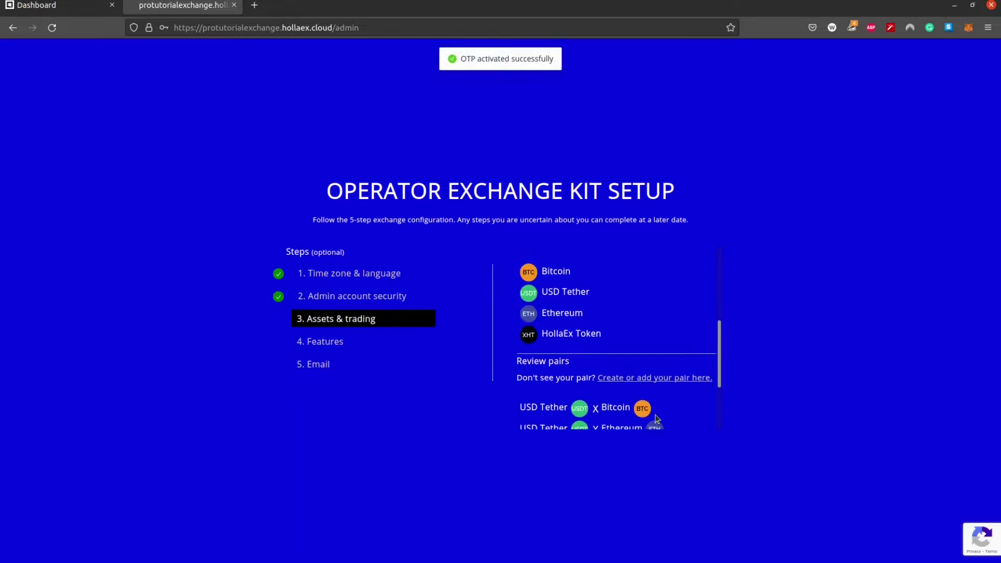
scroll(656, 418, "down", 2)
left_click(657, 417)
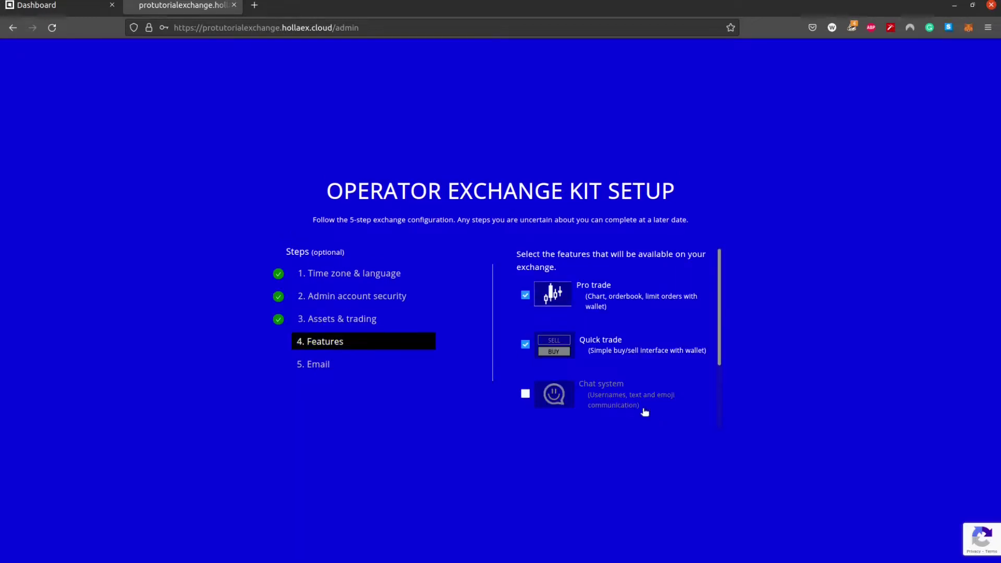
Enable the Chat system, skip email setup, confirm the configuration, and enter the exchange
scroll(656, 381, "down", 3)
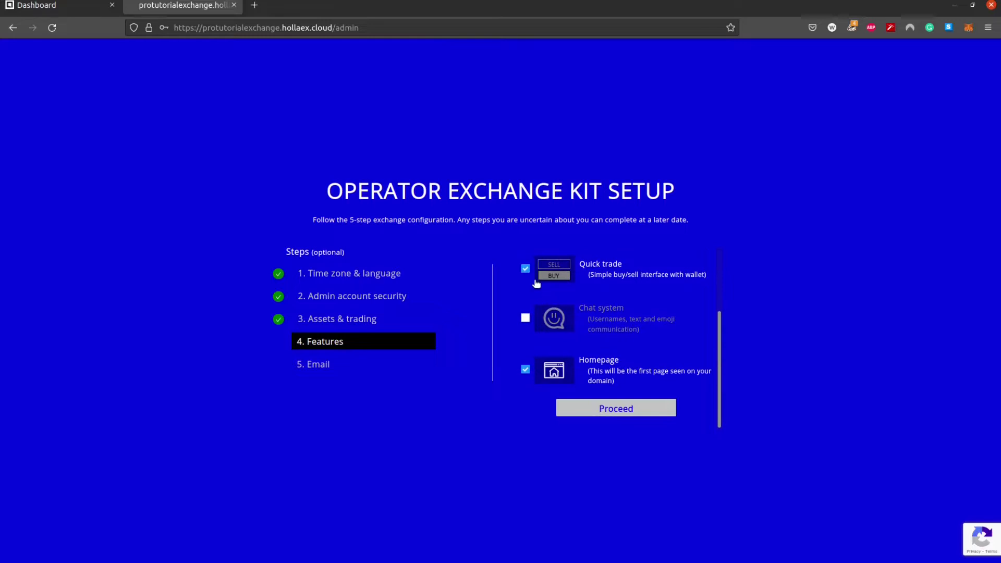
left_click(525, 317)
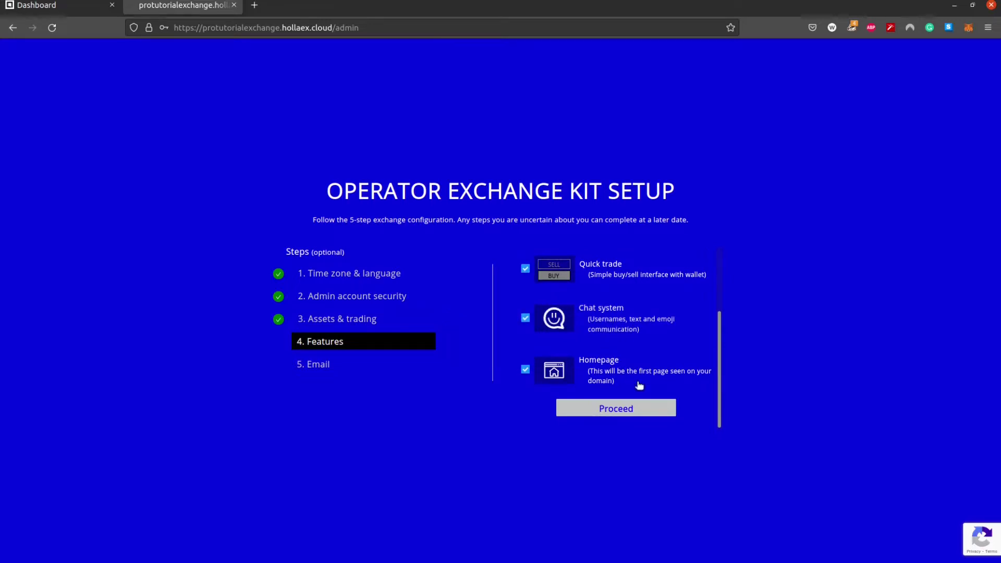
left_click(662, 413)
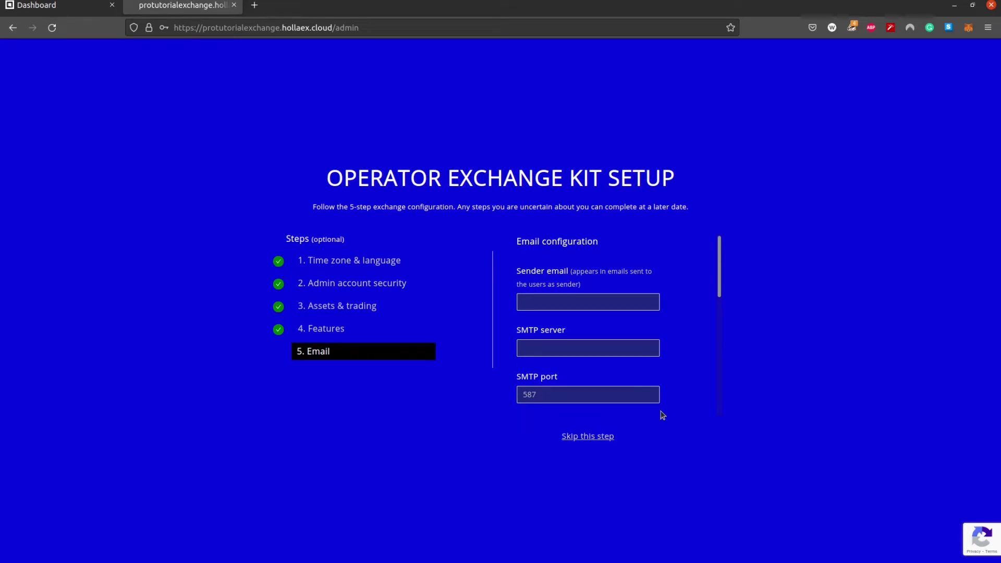
left_click(613, 437)
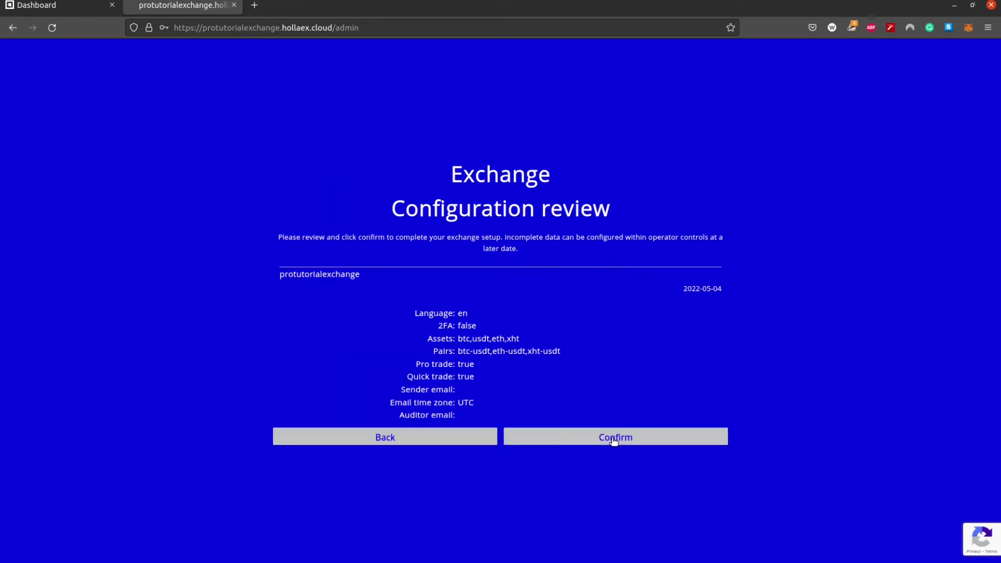
left_click(661, 441)
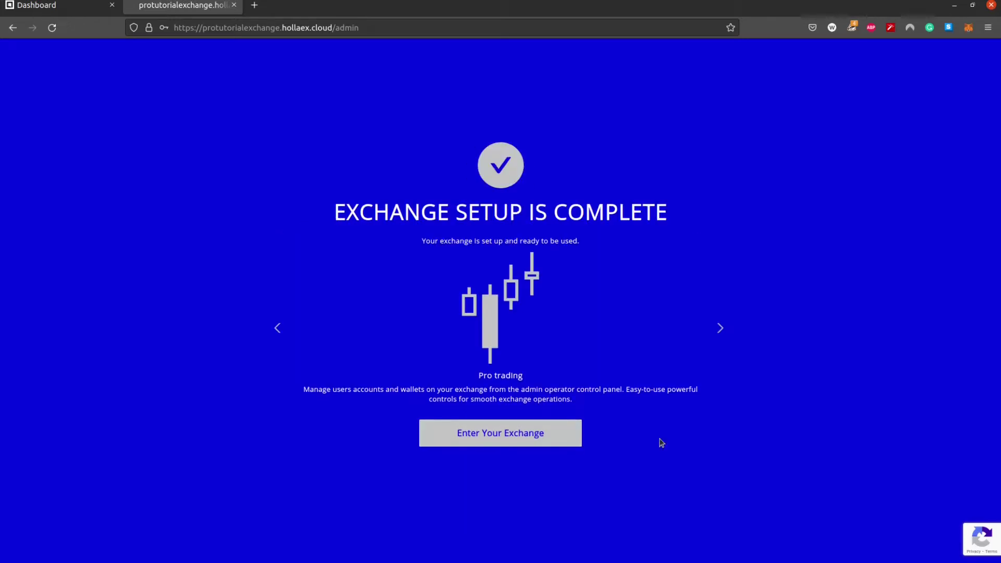
left_click(580, 436)
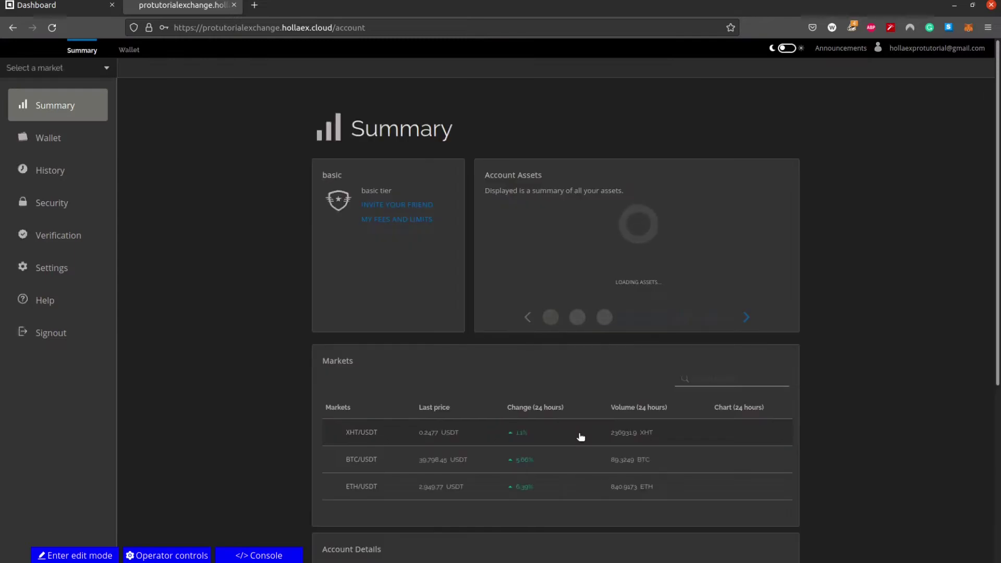